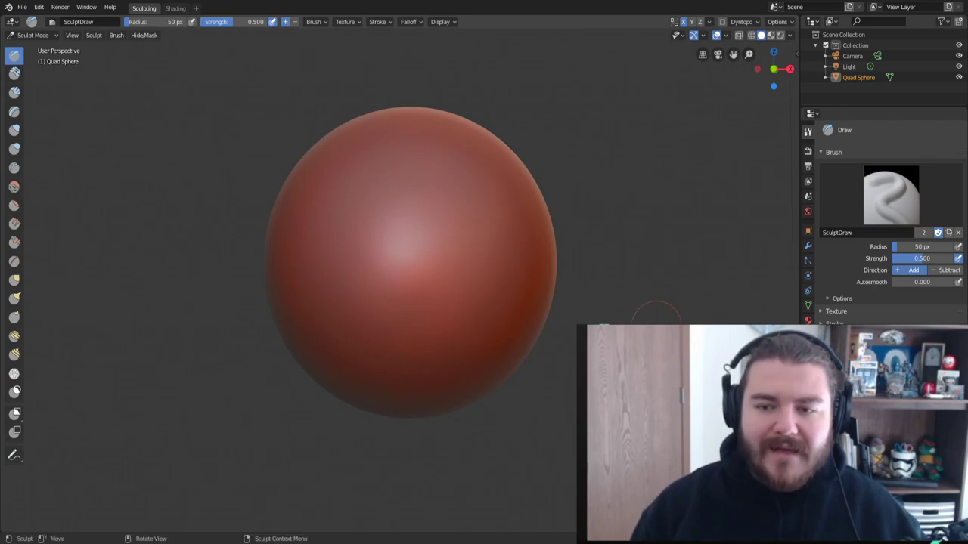
# Examine the quad sphere's evenly spaced mesh grid in Edit Mode.
pyautogui.press('Tab')
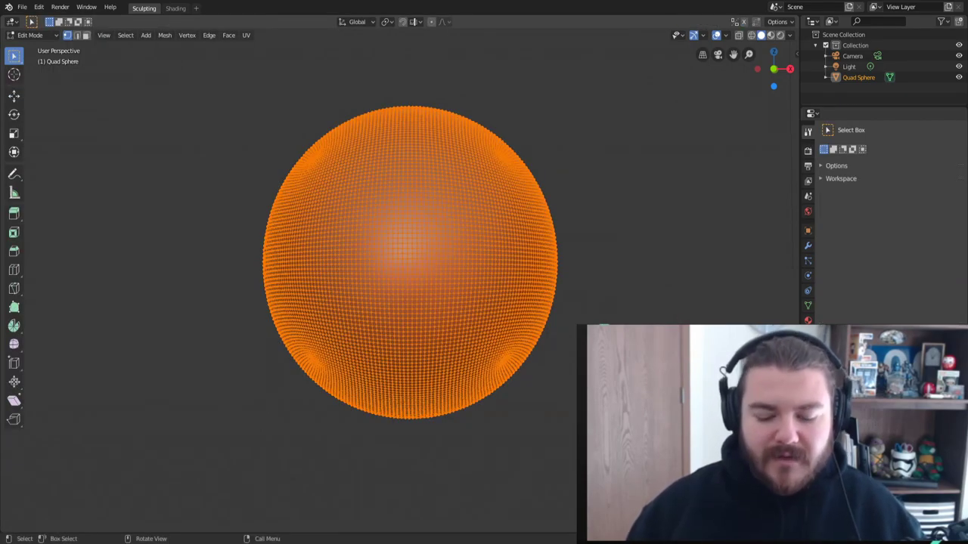
pyautogui.moveTo(425, 322); pyautogui.dragTo(480, 325, button='middle')
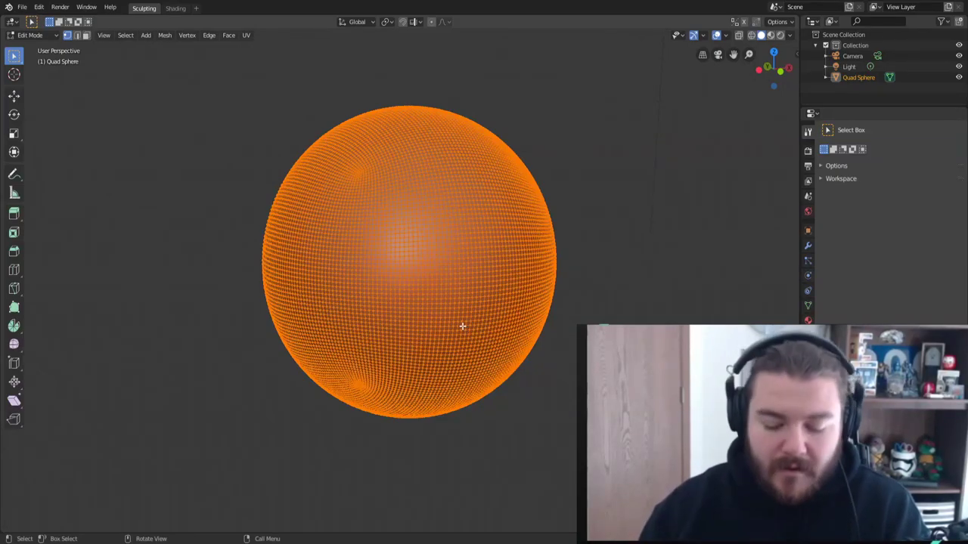
pyautogui.scroll(3, 447, 320)
pyautogui.moveTo(447, 320); pyautogui.dragTo(434, 268, button='middle')
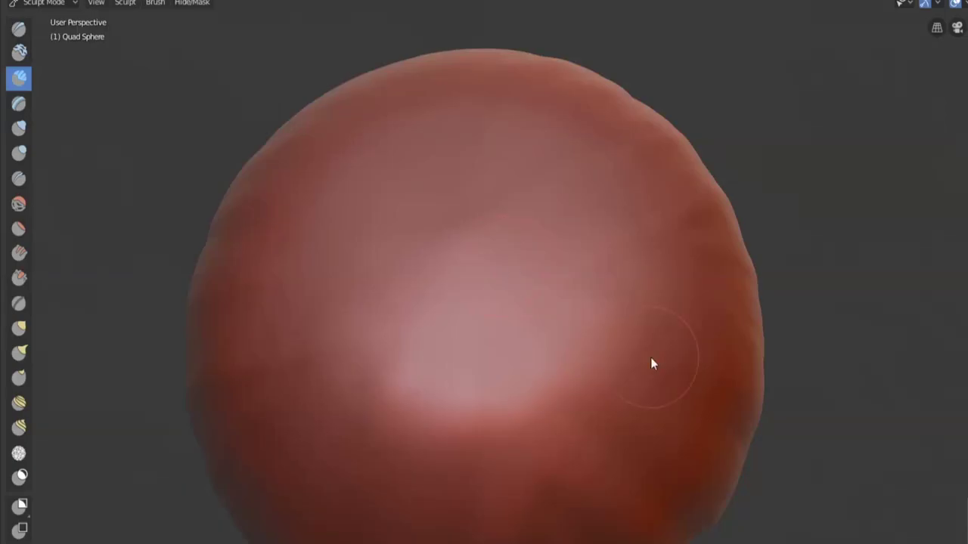
# Build up the sculpted surface of the pumpkin and thicken its stem with brush strokes.
pyautogui.moveTo(467, 281)
pyautogui.mouseDown()
pyautogui.moveTo(505, 250)
pyautogui.moveTo(431, 256)
pyautogui.moveTo(465, 235)
pyautogui.moveTo(490, 272)
pyautogui.moveTo(463, 221)
pyautogui.moveTo(492, 205)
pyautogui.mouseUp()
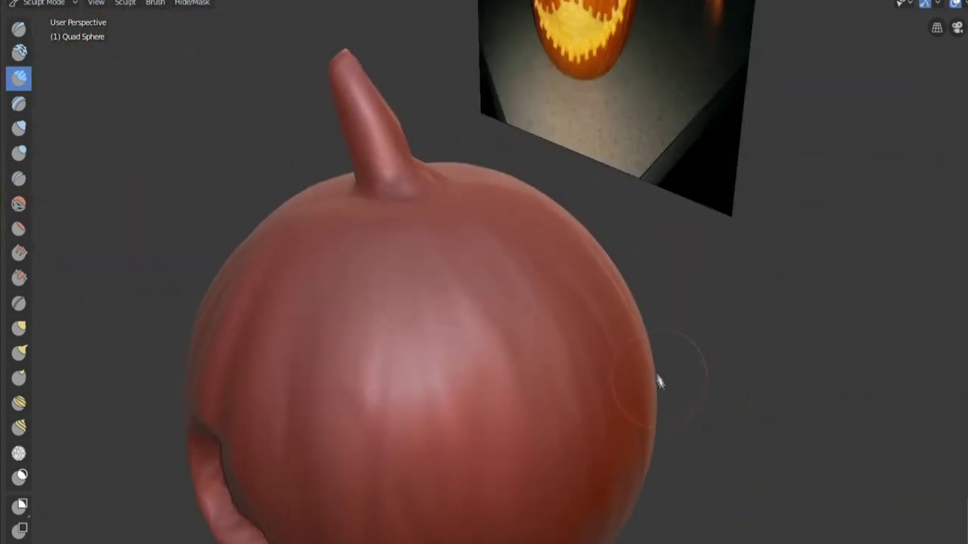
pyautogui.moveTo(658, 385); pyautogui.dragTo(412, 91, button='middle')
pyautogui.moveTo(412, 90)
pyautogui.mouseDown()
pyautogui.moveTo(403, 114)
pyautogui.moveTo(392, 76)
pyautogui.mouseUp()
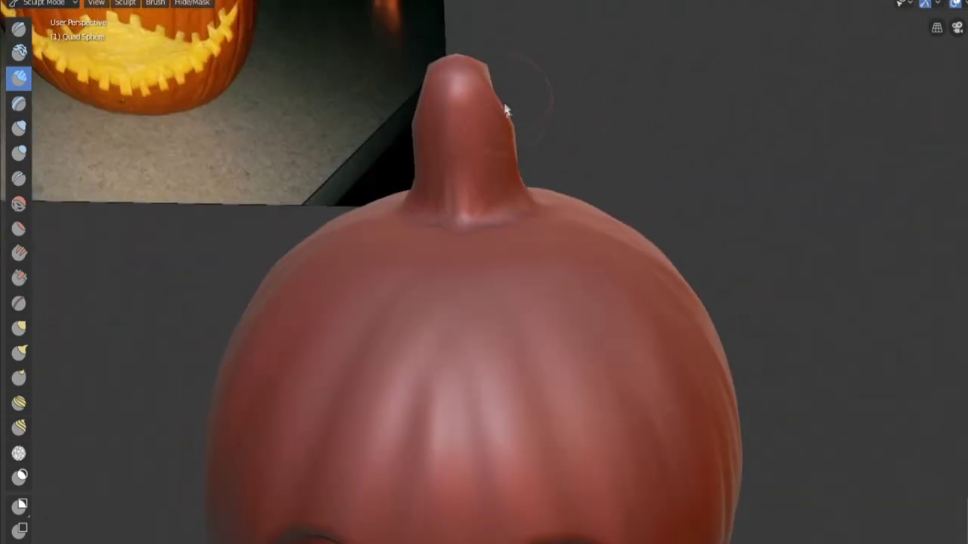
pyautogui.moveTo(503, 60)
pyautogui.mouseDown()
pyautogui.moveTo(522, 209)
pyautogui.moveTo(475, 209)
pyautogui.moveTo(503, 134)
pyautogui.mouseUp()
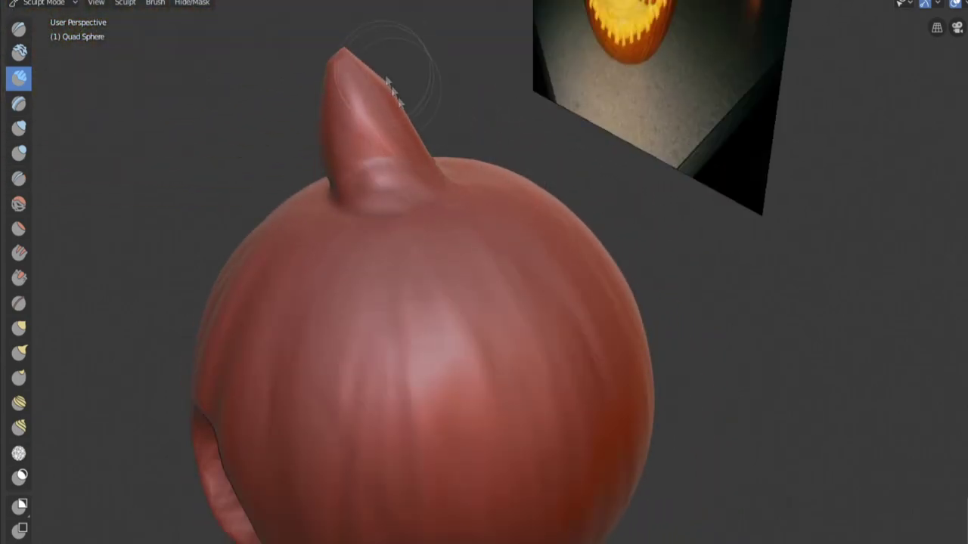
pyautogui.moveTo(335, 177); pyautogui.dragTo(410, 179)
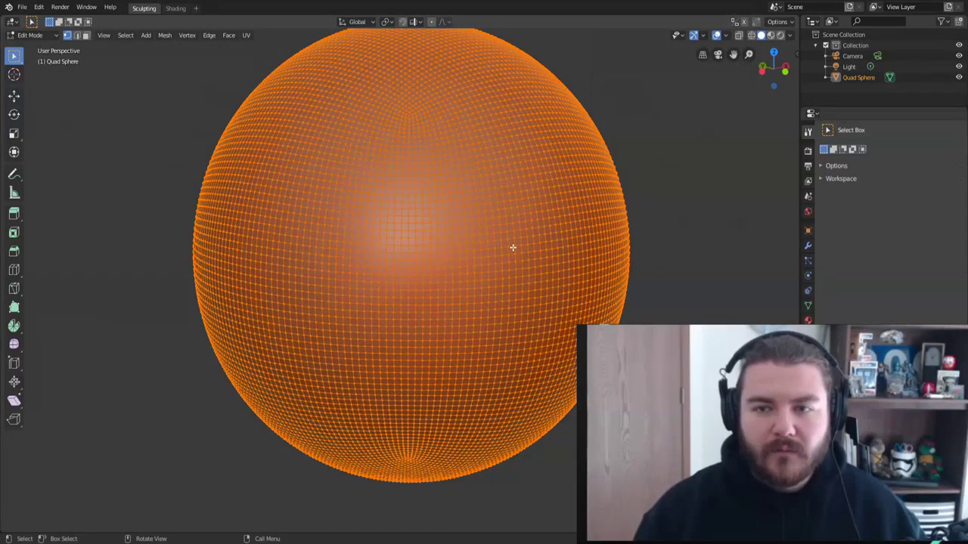
# Return to Sculpt Mode and enable Dyntopo on the quad sphere, keeping its Detailing option at Relative Detail.
pyautogui.hotkey('ctrl', 'Tab')
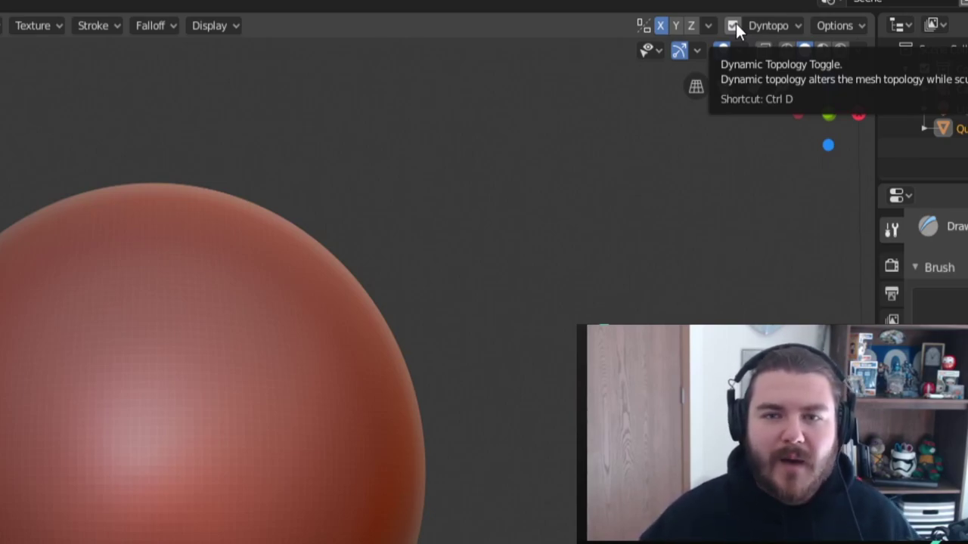
pyautogui.click(733, 25)
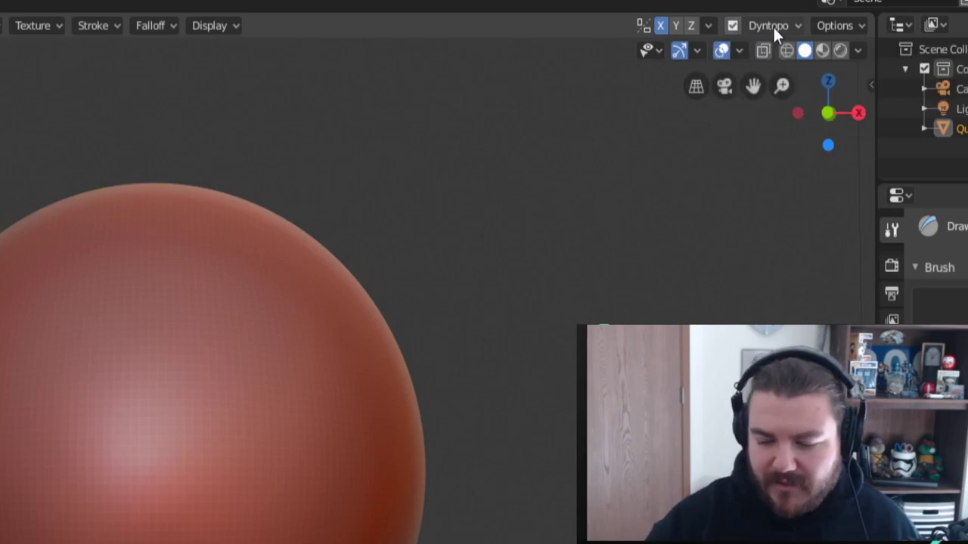
pyautogui.click(796, 25)
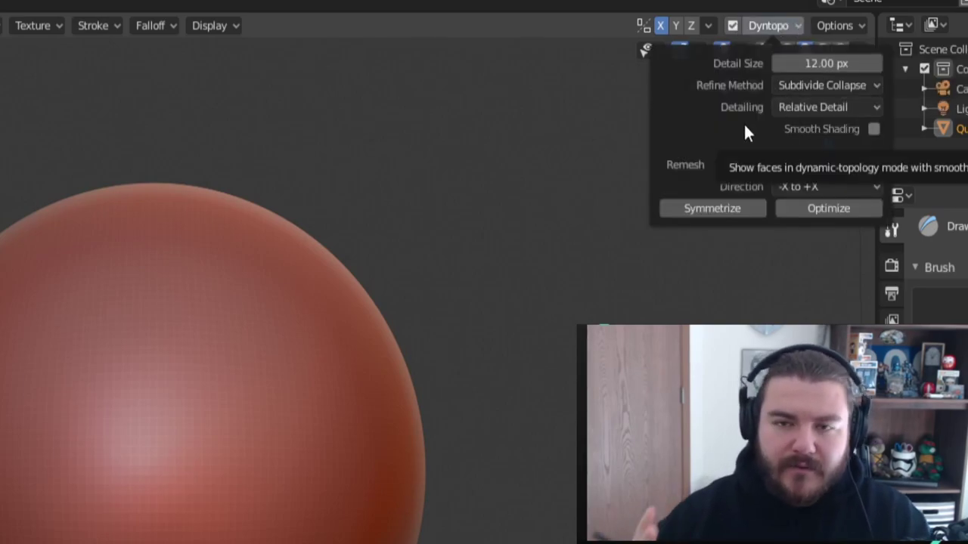
pyautogui.click(869, 108)
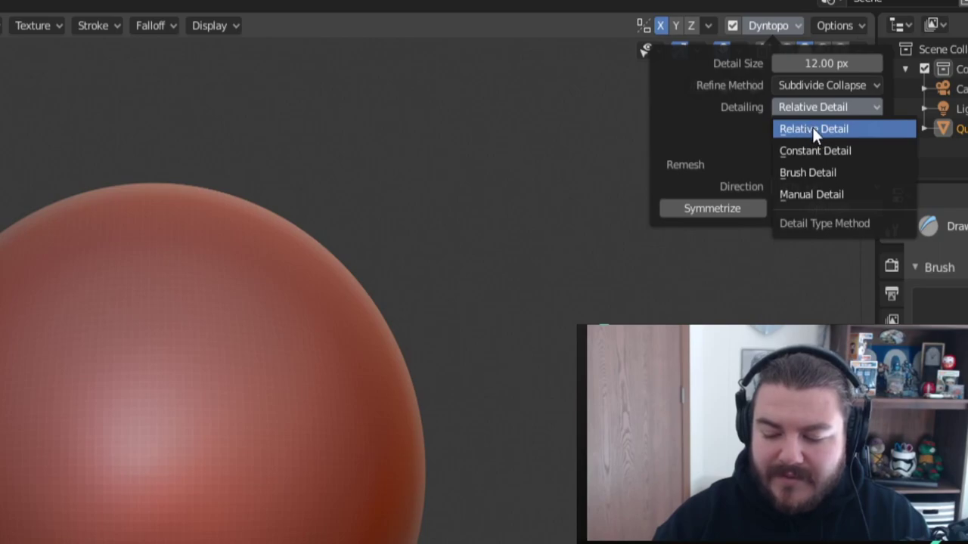
pyautogui.click(766, 103)
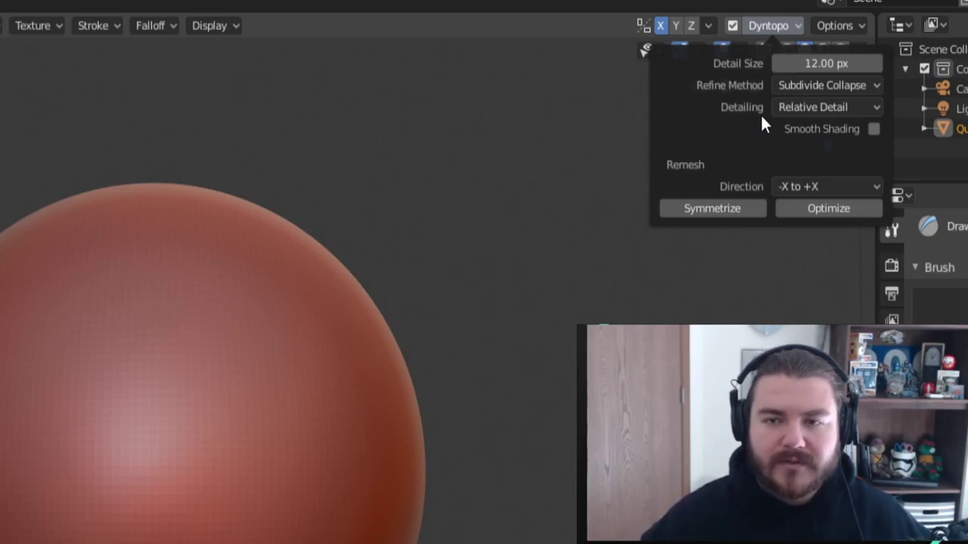
pyautogui.click(828, 108)
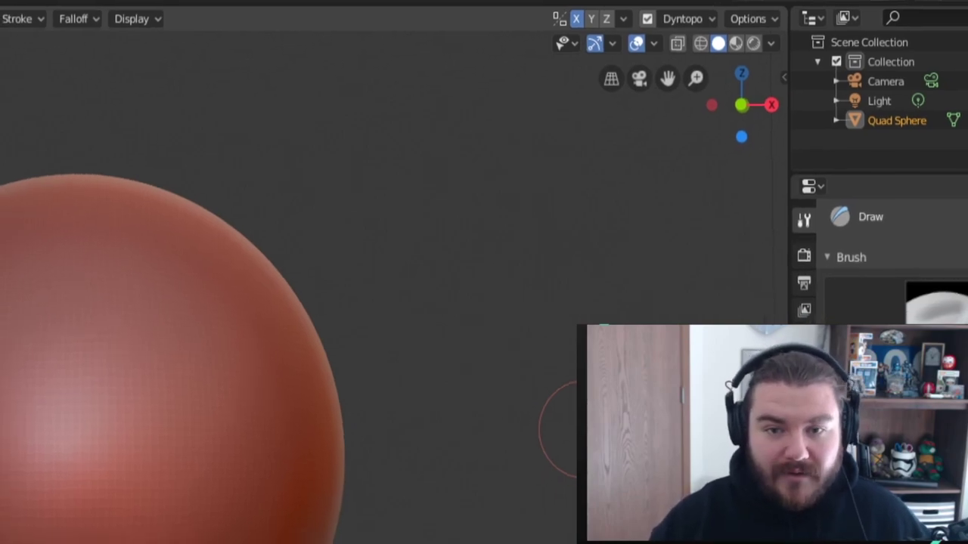
# Sculpt a large closed ring on the front of the sphere with the Draw brush and inspect its mesh in Edit Mode.
pyautogui.press('Tab')
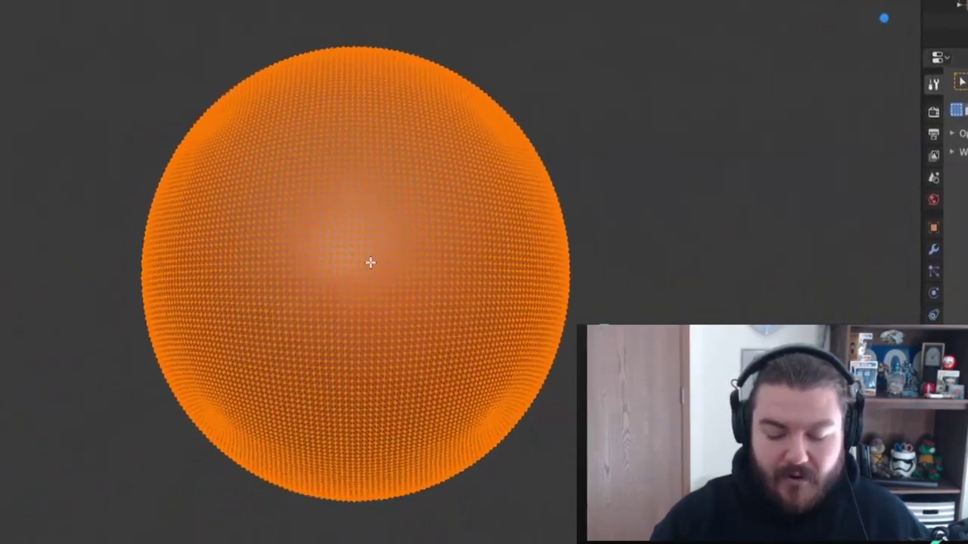
pyautogui.press('Tab')
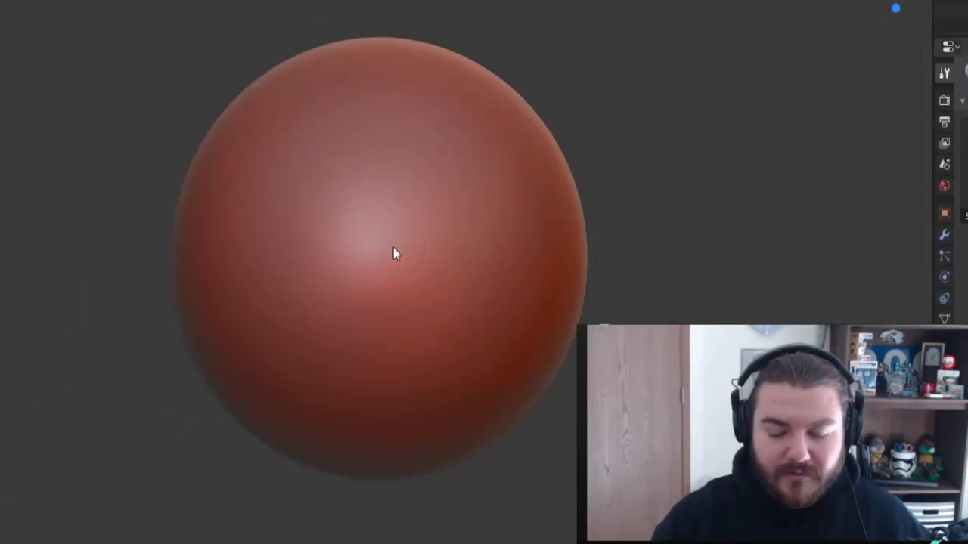
pyautogui.moveTo(358, 141)
pyautogui.mouseDown()
pyautogui.moveTo(299, 162)
pyautogui.moveTo(269, 245)
pyautogui.moveTo(284, 313)
pyautogui.moveTo(324, 347)
pyautogui.moveTo(376, 345)
pyautogui.moveTo(413, 352)
pyautogui.mouseUp()
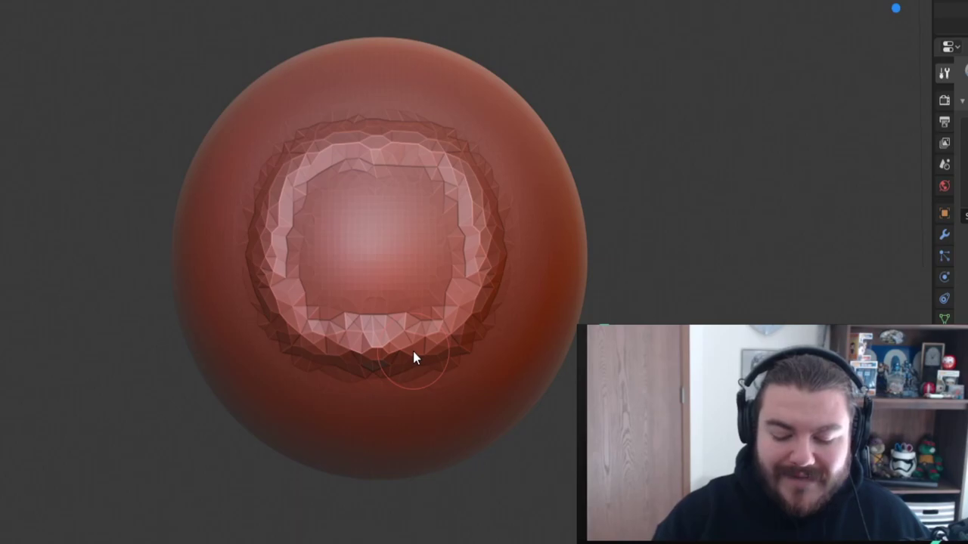
pyautogui.moveTo(415, 254)
pyautogui.mouseDown(button='middle')
pyautogui.moveTo(439, 252)
pyautogui.moveTo(458, 276)
pyautogui.moveTo(457, 261)
pyautogui.mouseUp(button='middle')
pyautogui.press('Tab')
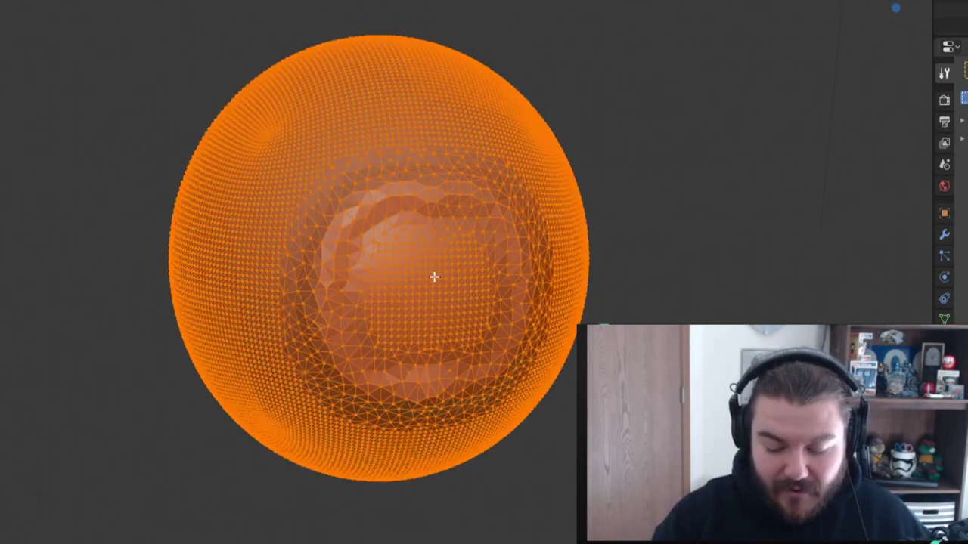
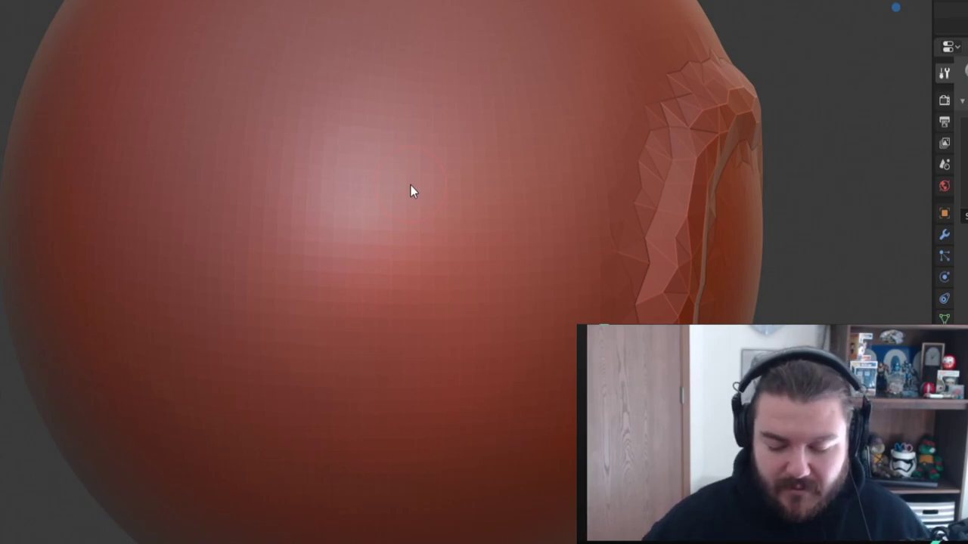
# Sculpt a heart outline on the side of the sphere from closer up and inspect its triangles in Edit Mode.
pyautogui.scroll(2, 411, 185)
pyautogui.moveTo(453, 176)
pyautogui.mouseDown()
pyautogui.moveTo(425, 129)
pyautogui.moveTo(315, 143)
pyautogui.moveTo(300, 252)
pyautogui.moveTo(441, 351)
pyautogui.moveTo(449, 383)
pyautogui.moveTo(471, 329)
pyautogui.moveTo(537, 289)
pyautogui.moveTo(614, 209)
pyautogui.moveTo(560, 99)
pyautogui.moveTo(481, 162)
pyautogui.mouseUp()
pyautogui.press('Tab')
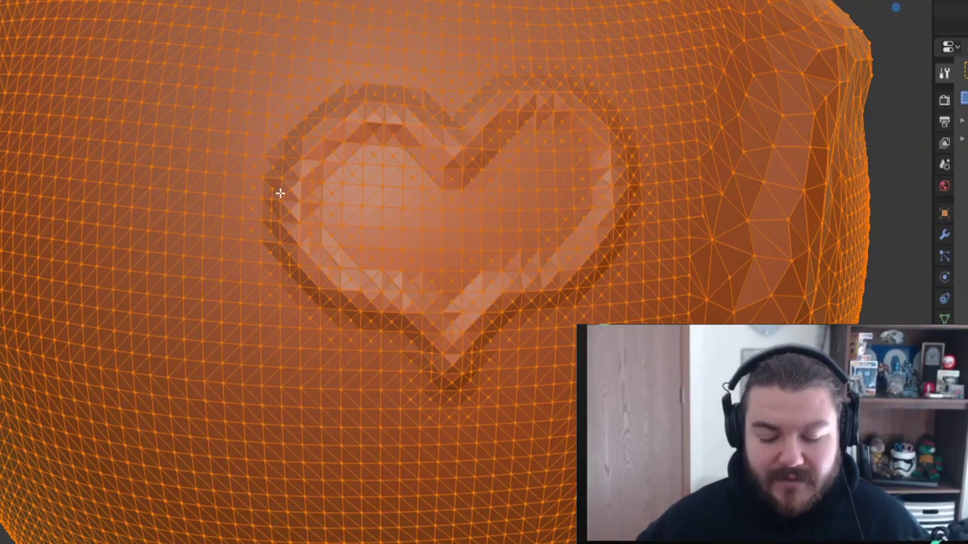
pyautogui.scroll(5, 291, 269)
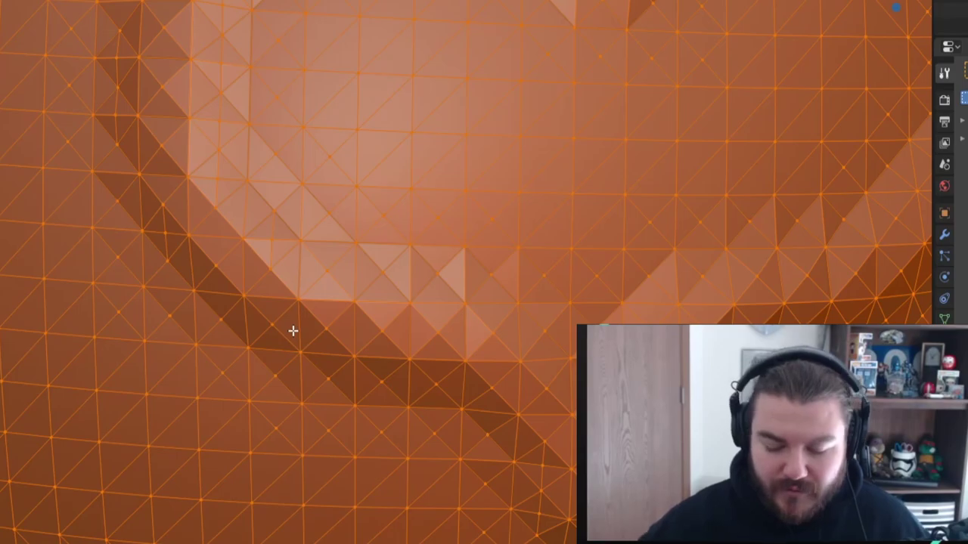
pyautogui.scroll(-3, 423, 279)
pyautogui.scroll(8, 322, 352)
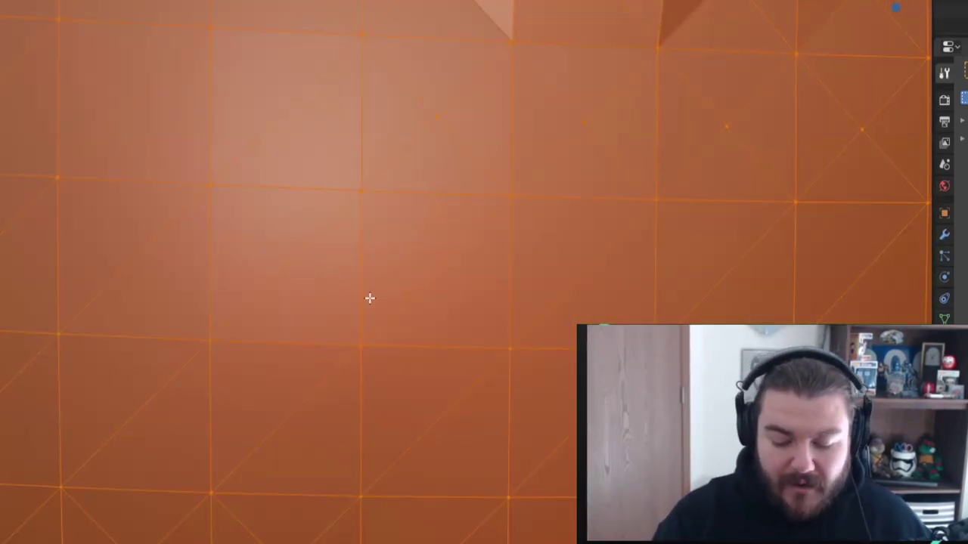
# Sculpt a tiny heart inside the larger heart from very close up and compare its detail with the ring.
pyautogui.press('Tab')
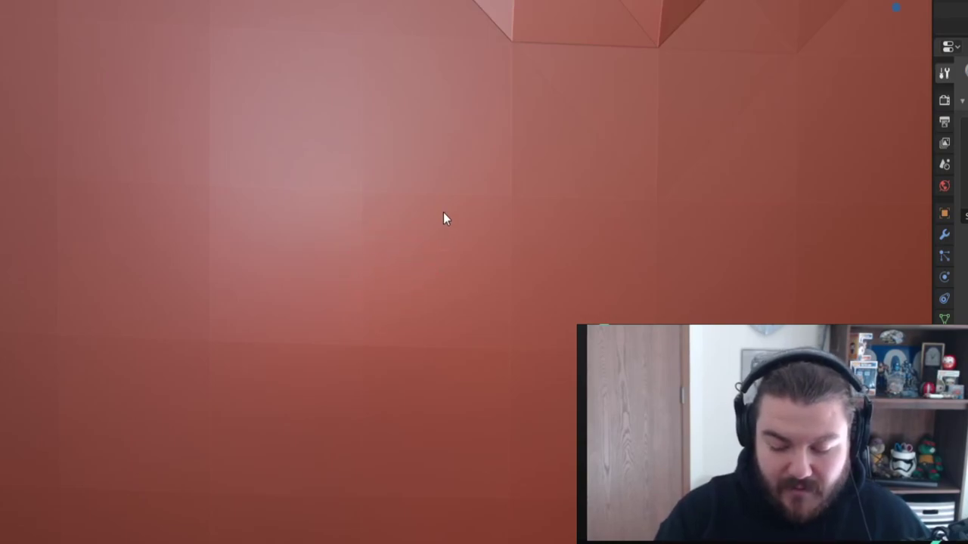
pyautogui.moveTo(449, 218)
pyautogui.mouseDown()
pyautogui.moveTo(320, 153)
pyautogui.moveTo(233, 292)
pyautogui.moveTo(401, 395)
pyautogui.moveTo(475, 455)
pyautogui.mouseUp()
pyautogui.moveTo(454, 213)
pyautogui.mouseDown()
pyautogui.moveTo(611, 135)
pyautogui.moveTo(582, 325)
pyautogui.moveTo(460, 478)
pyautogui.mouseUp()
pyautogui.press('Tab')
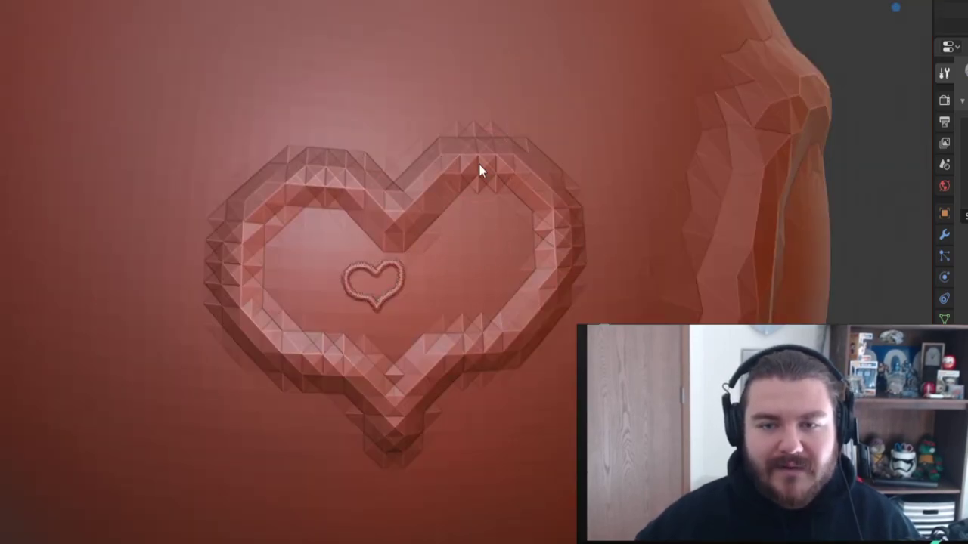
pyautogui.scroll(-2, 470, 341)
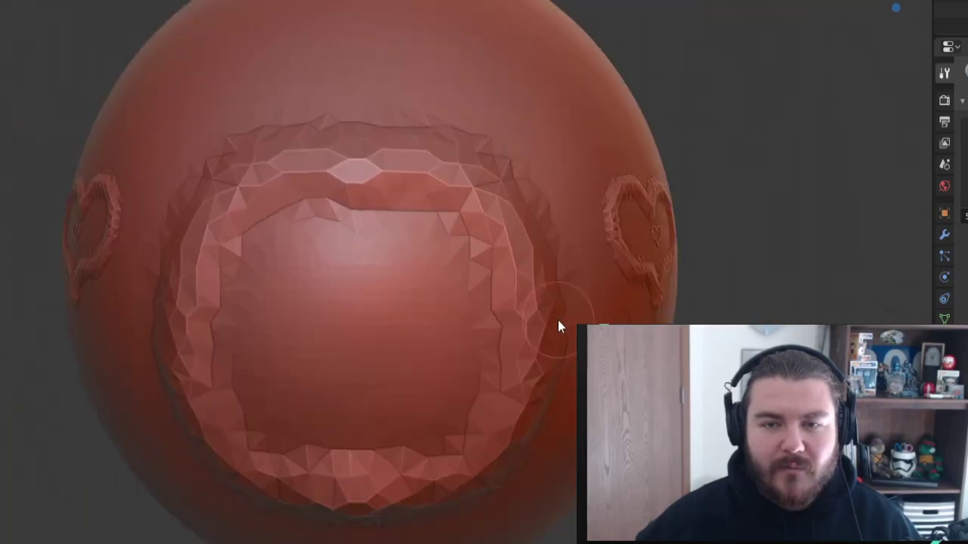
pyautogui.scroll(-3, 558, 327)
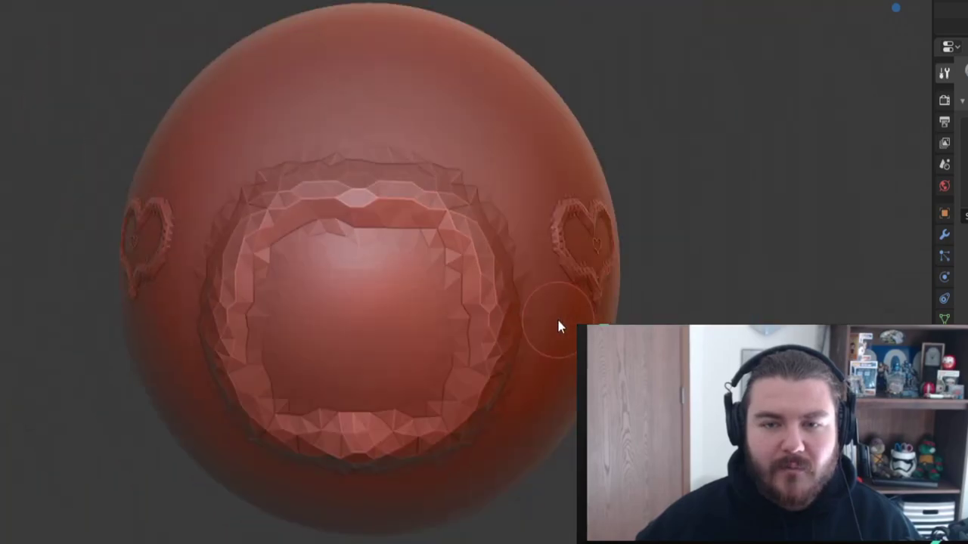
pyautogui.moveTo(530, 353); pyautogui.dragTo(555, 341, button='middle')
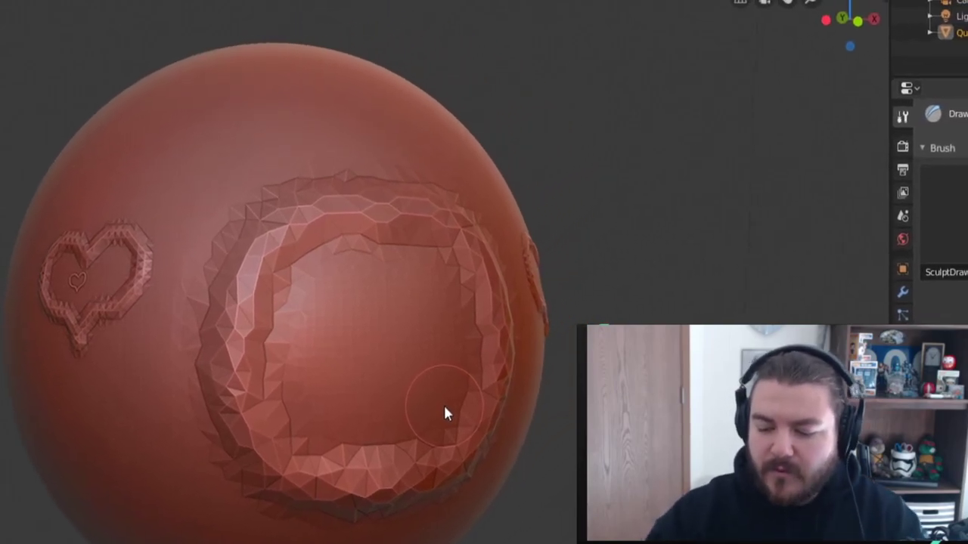
# Switch the Dyntopo detailing to Constant Detail and sculpt a broad diagonal stroke above the heart.
pyautogui.click(800, 59)
pyautogui.click(787, 70)
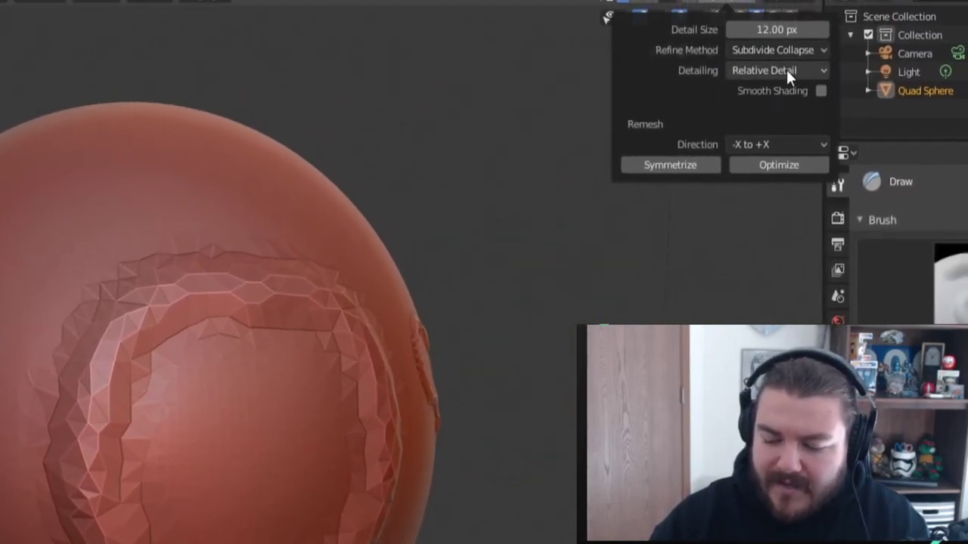
pyautogui.click(786, 69)
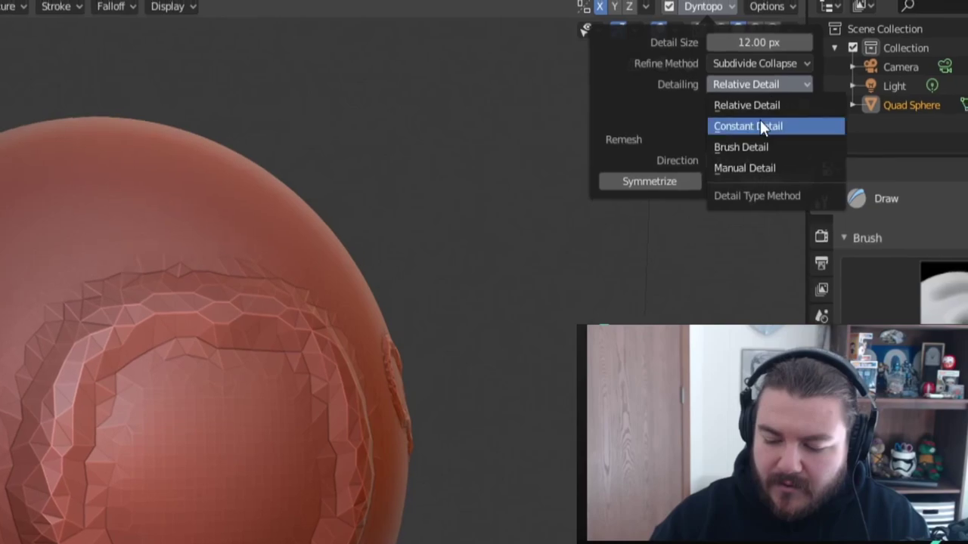
pyautogui.click(783, 103)
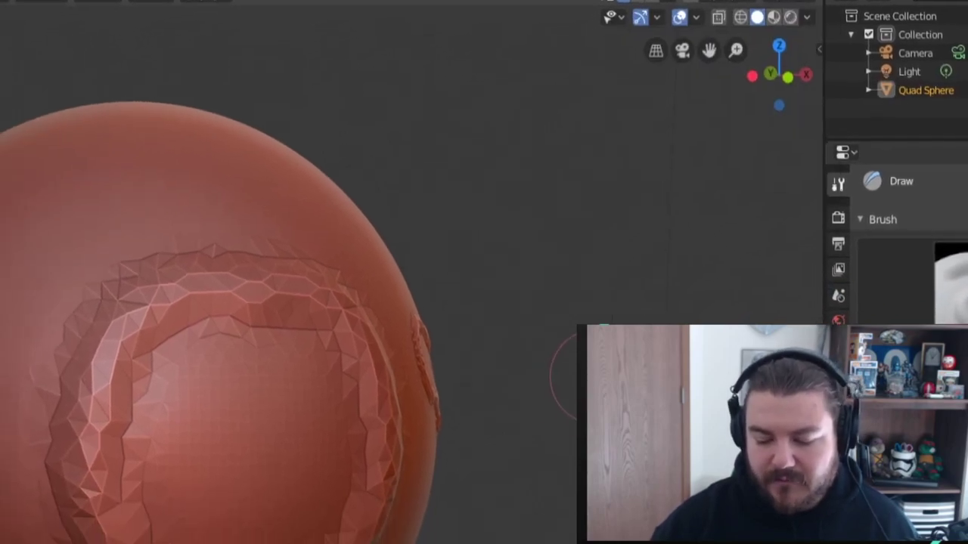
pyautogui.moveTo(197, 231); pyautogui.dragTo(369, 223, button='middle')
pyautogui.moveTo(502, 156)
pyautogui.mouseDown()
pyautogui.moveTo(335, 292)
pyautogui.moveTo(461, 182)
pyautogui.moveTo(465, 217)
pyautogui.mouseUp()
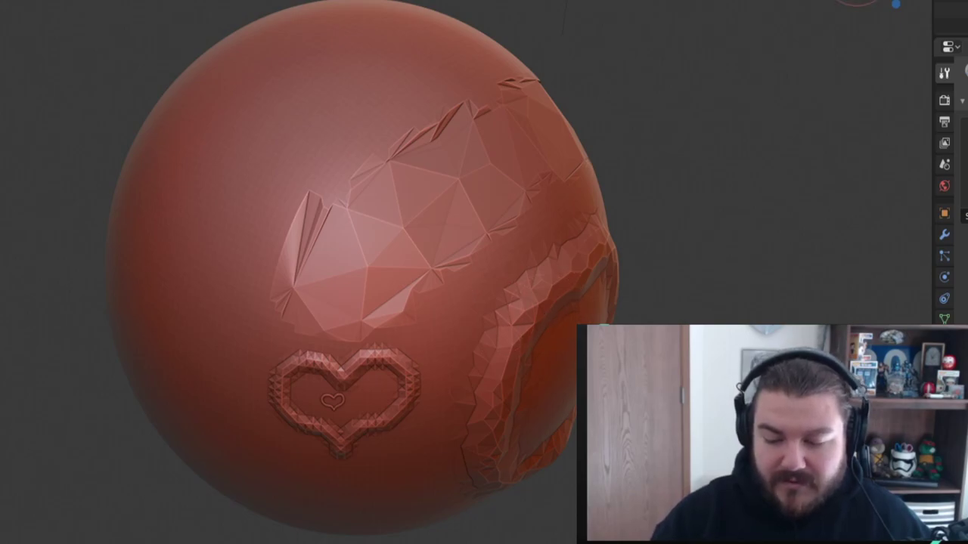
# Sample the Dyntopo resolution from the tiny heart and sculpt a stroke across the coarse patch above the hearts.
pyautogui.click(858, 1)
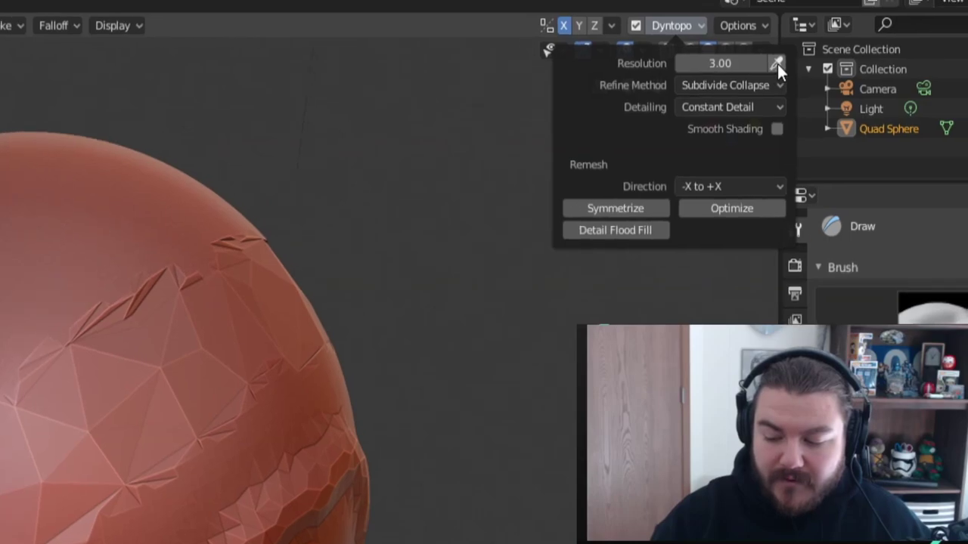
pyautogui.click(777, 63)
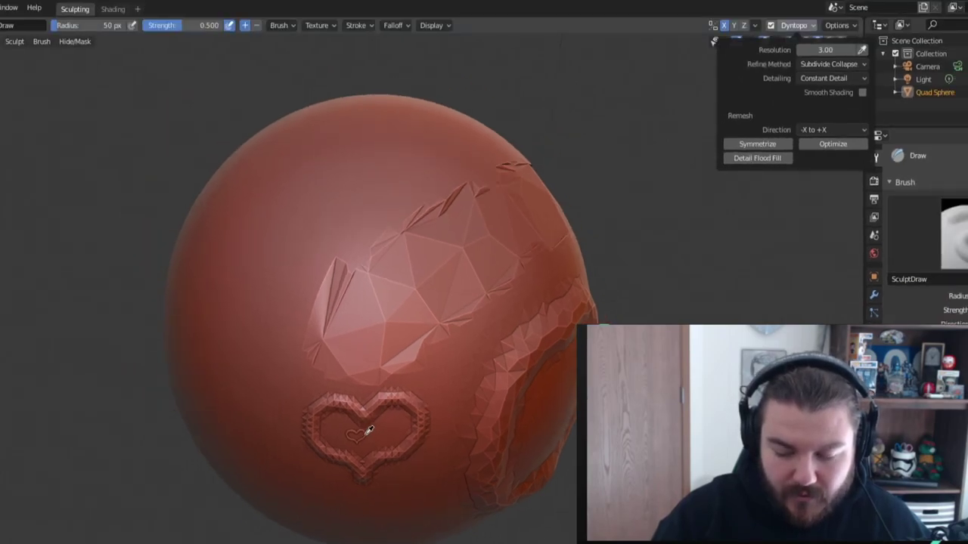
pyautogui.click(364, 435)
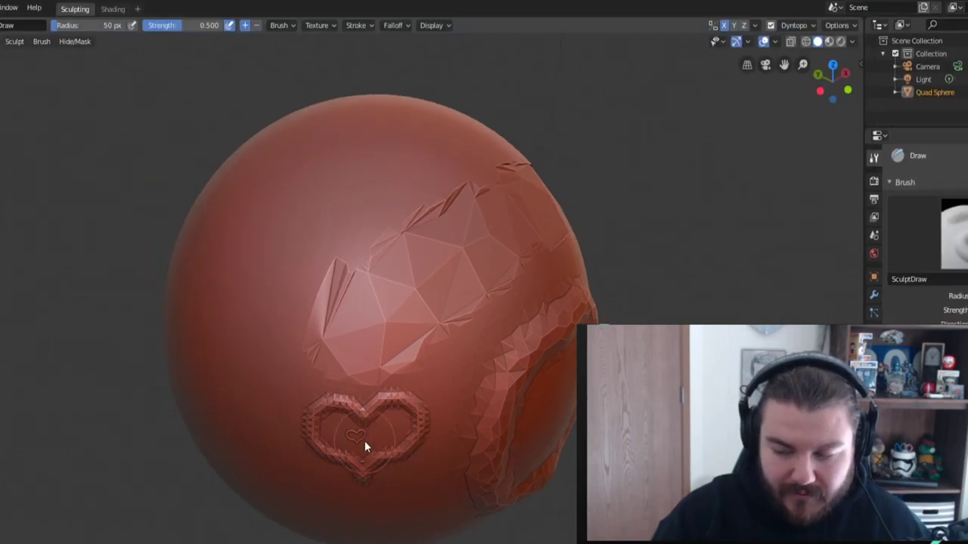
pyautogui.click(796, 25)
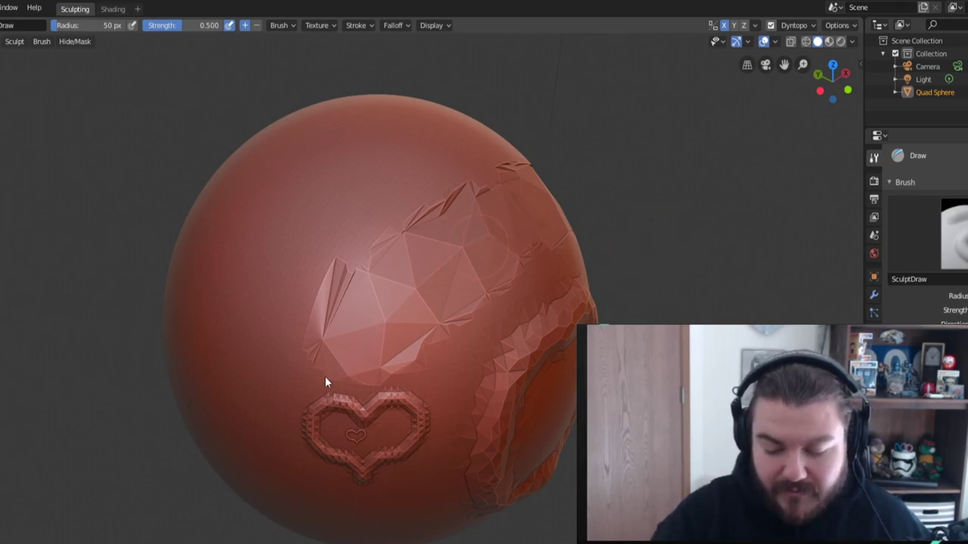
pyautogui.moveTo(408, 310); pyautogui.dragTo(325, 376)
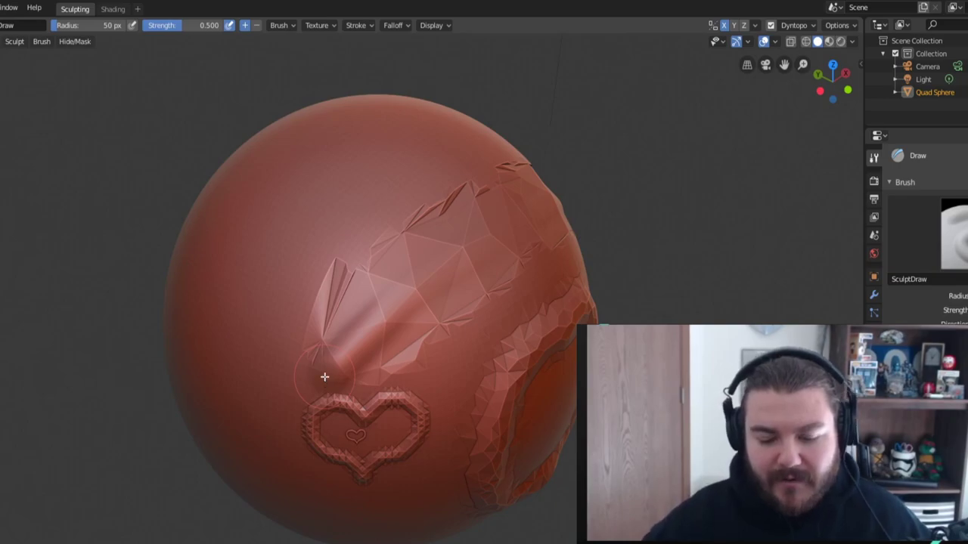
# Examine the triangle density of the constant-detail stroke and both hearts in Edit Mode from several distances.
pyautogui.press('Tab')
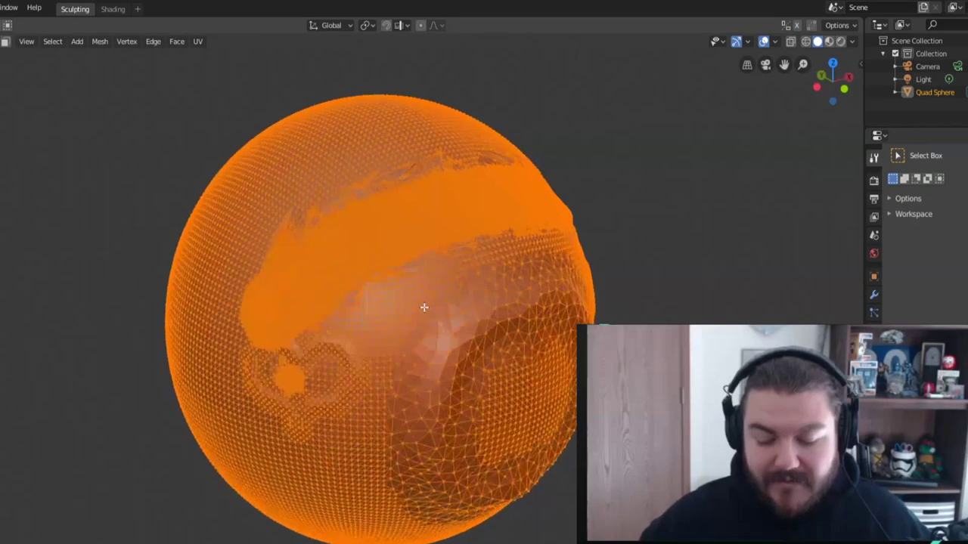
pyautogui.scroll(3, 415, 320)
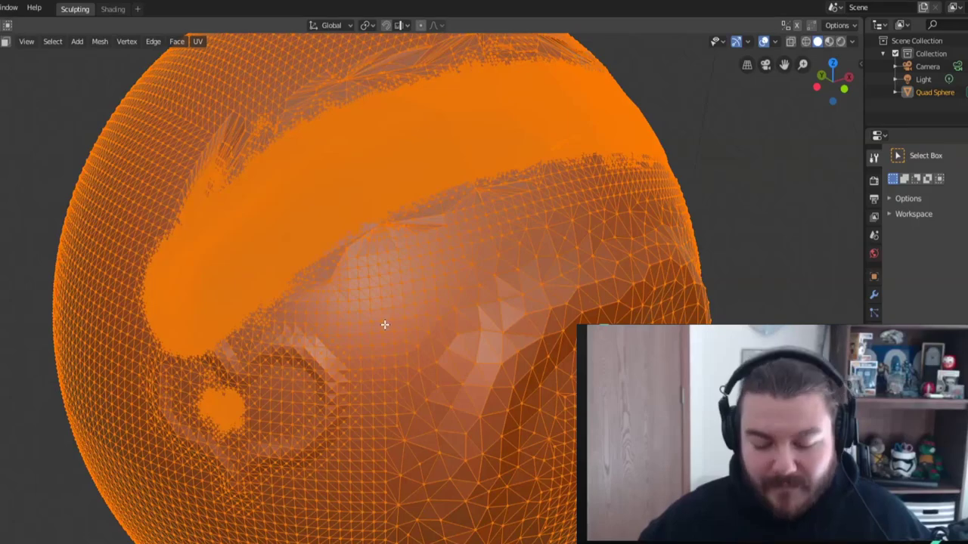
pyautogui.scroll(5, 374, 310)
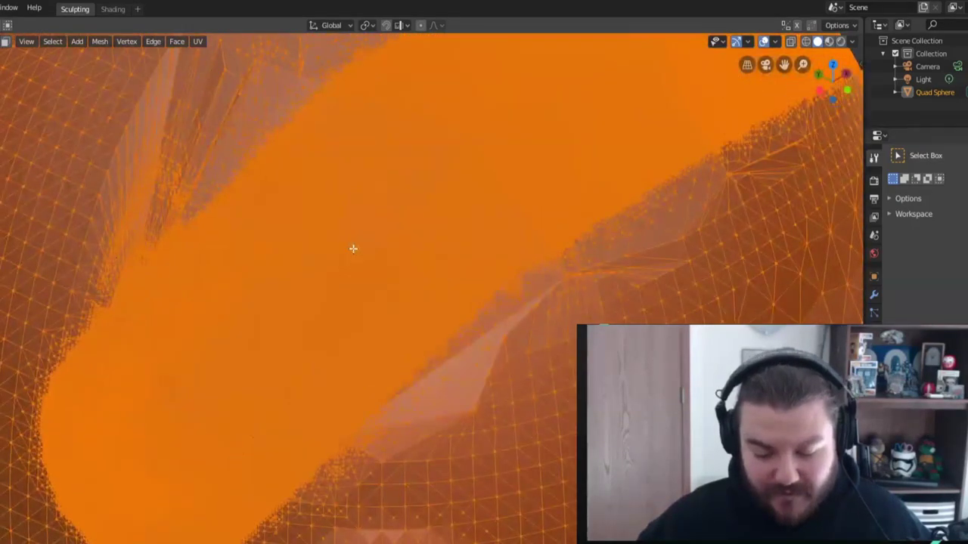
pyautogui.scroll(-5, 353, 248)
pyautogui.moveTo(352, 363); pyautogui.dragTo(384, 277, button='middle')
pyautogui.scroll(3, 384, 277)
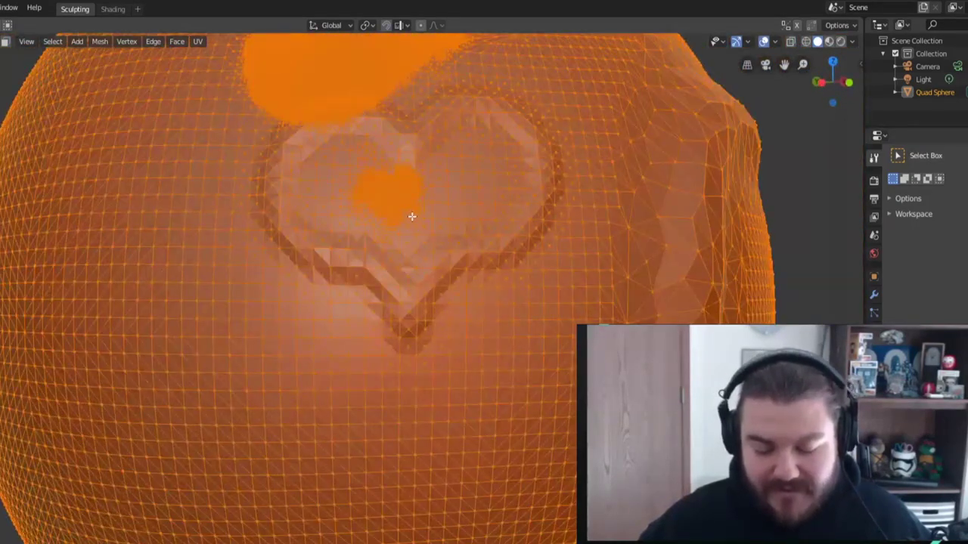
pyautogui.scroll(3, 412, 217)
pyautogui.moveTo(385, 129); pyautogui.dragTo(385, 158, button='middle')
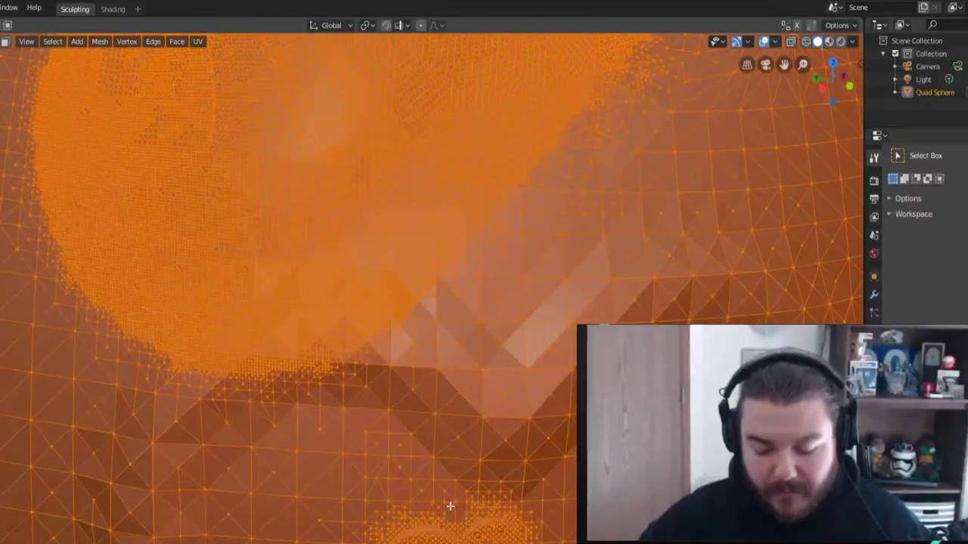
pyautogui.scroll(-4, 501, 309)
pyautogui.moveTo(501, 308); pyautogui.dragTo(486, 309, button='middle')
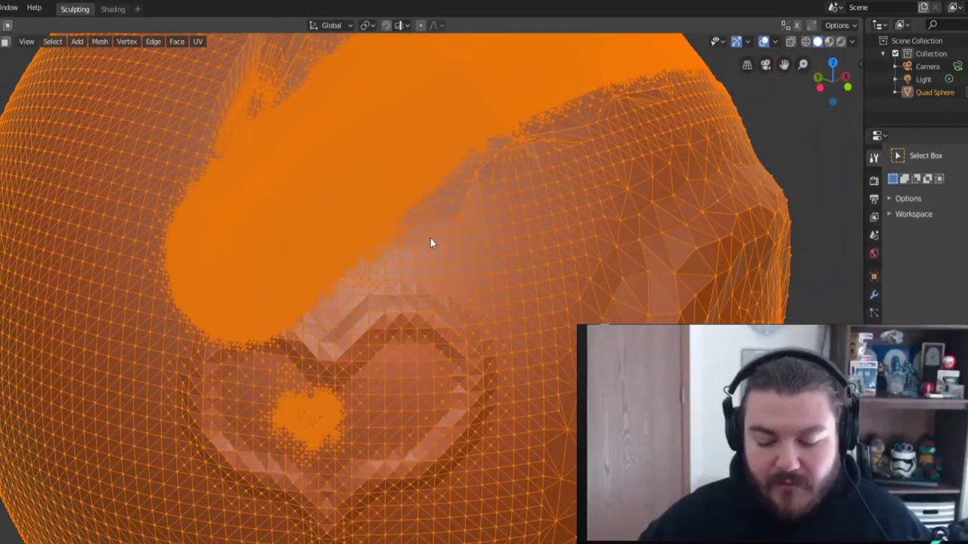
pyautogui.press('Tab')
# Sculpt a small C-shaped stroke on the untouched side of the sphere from close up with the 50 px brush.
pyautogui.scroll(-4, 332, 286)
pyautogui.moveTo(339, 283)
pyautogui.mouseDown(button='middle')
pyautogui.moveTo(393, 317)
pyautogui.moveTo(363, 288)
pyautogui.moveTo(330, 307)
pyautogui.moveTo(396, 352)
pyautogui.mouseUp(button='middle')
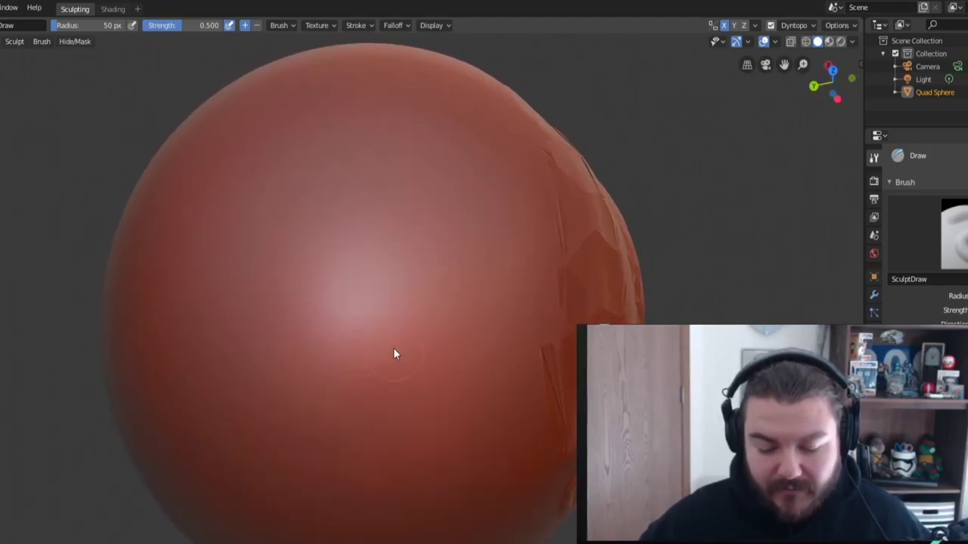
pyautogui.scroll(6, 393, 349)
pyautogui.moveTo(418, 296)
pyautogui.mouseDown()
pyautogui.moveTo(398, 428)
pyautogui.moveTo(410, 438)
pyautogui.mouseUp()
pyautogui.hotkey('ctrl', 'z')
# Set the brush radius to 373 px, sculpt beside the C-shaped stroke and compare both areas' triangles in Edit Mode.
pyautogui.press('f')
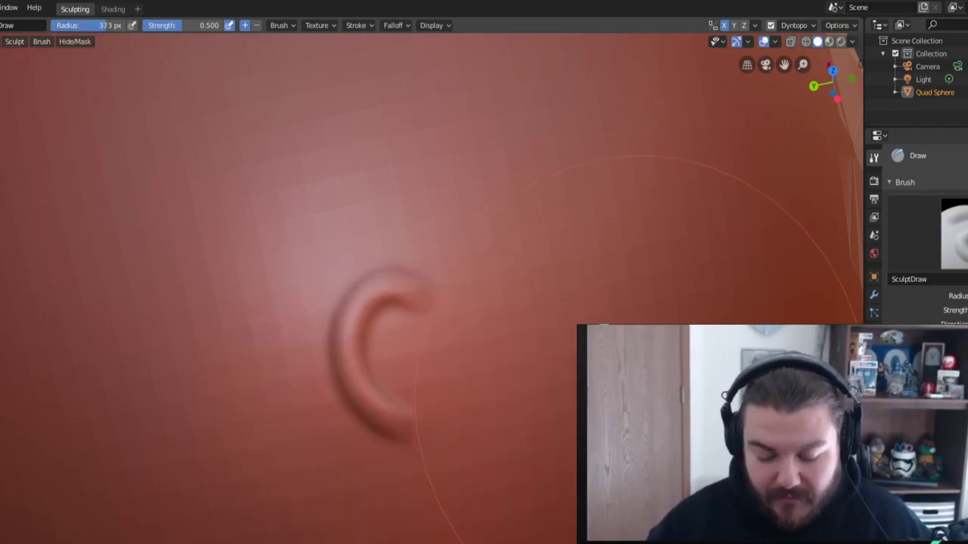
pyautogui.click(675, 241)
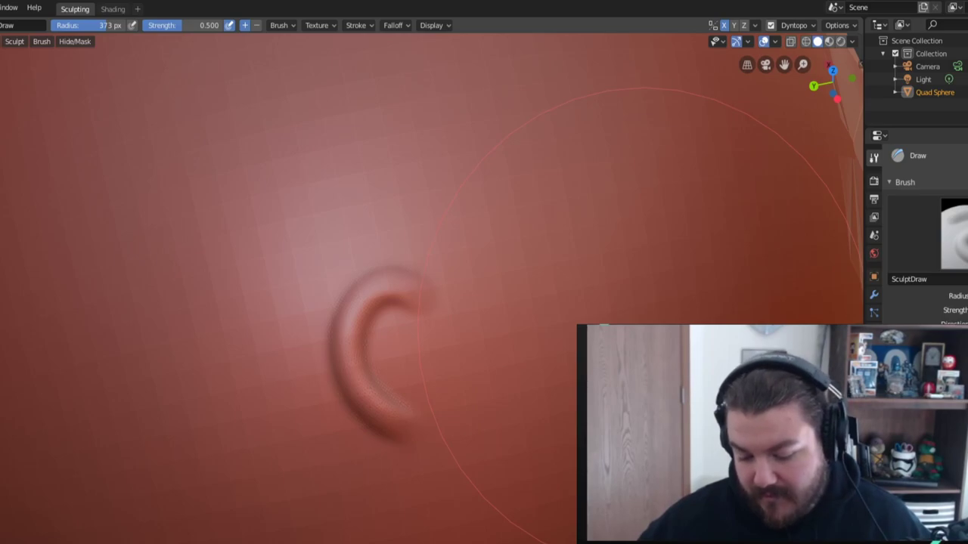
pyautogui.press('Tab')
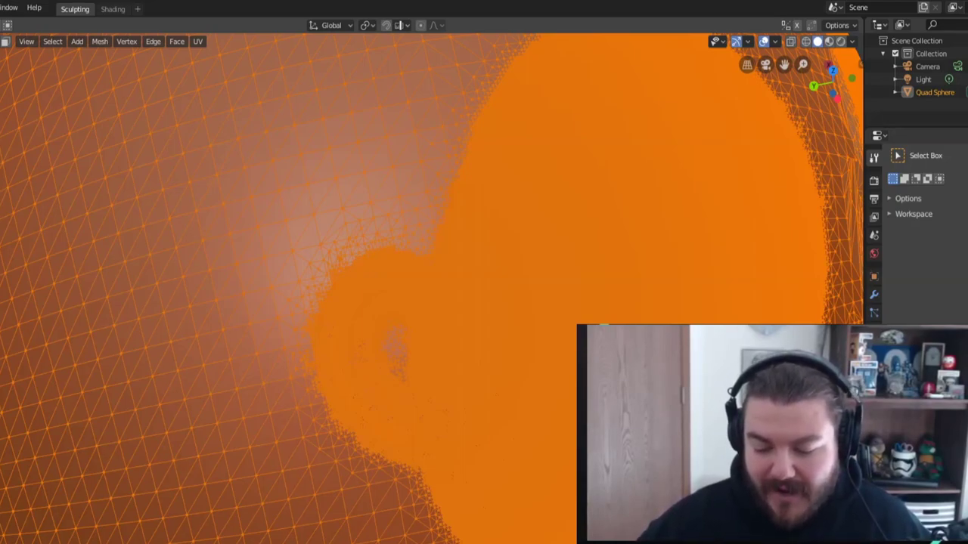
pyautogui.press('Tab')
# Switch the Dyntopo detailing to Relative Detail and sculpt broad strokes over the C-shaped stroke from farther away.
pyautogui.moveTo(405, 257); pyautogui.dragTo(600, 280, button='middle')
pyautogui.scroll(-2, 594, 281)
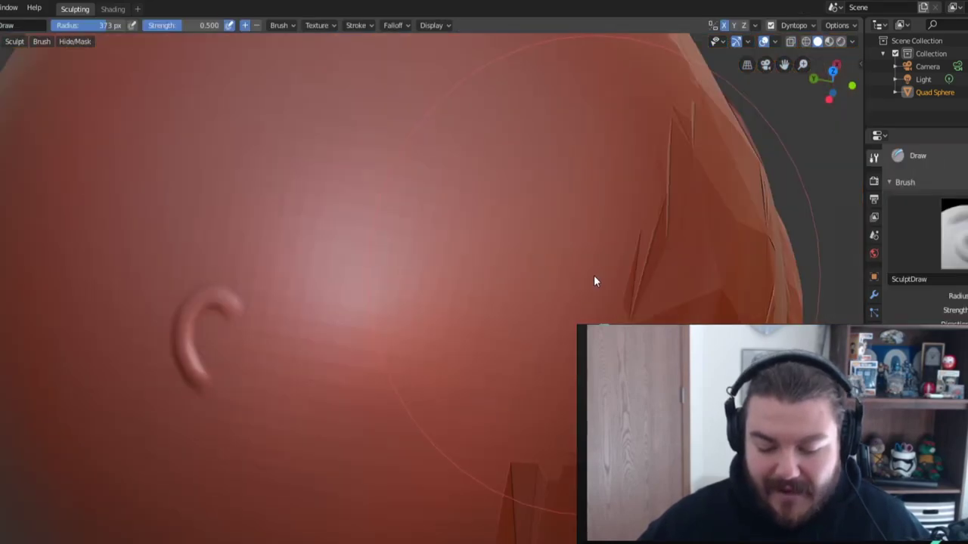
pyautogui.scroll(-2, 491, 359)
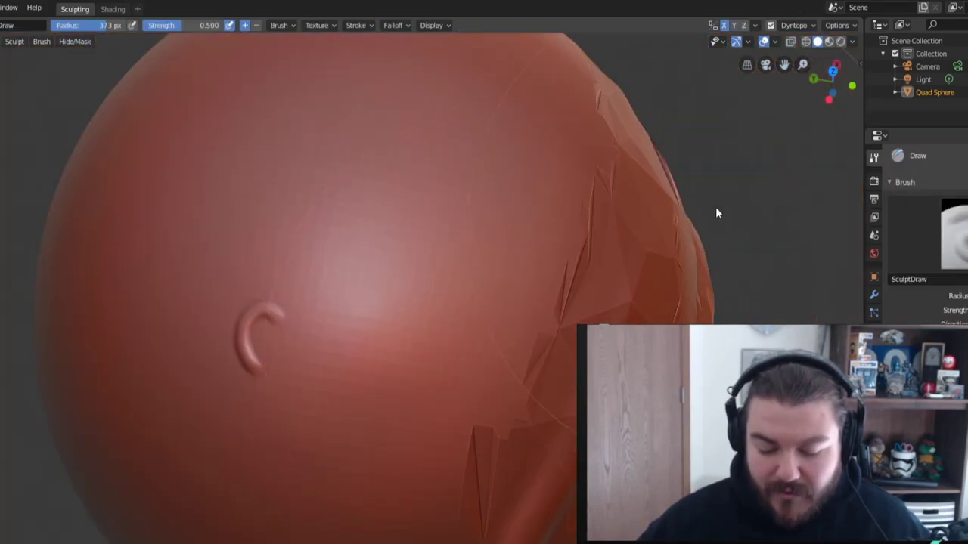
pyautogui.click(793, 24)
pyautogui.click(823, 79)
pyautogui.click(823, 92)
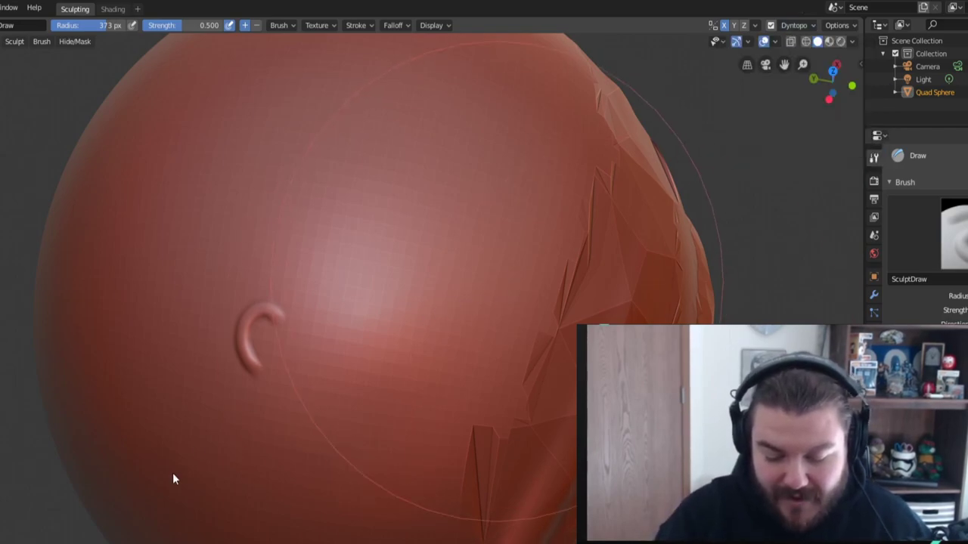
pyautogui.moveTo(386, 227); pyautogui.dragTo(439, 234)
pyautogui.moveTo(257, 333); pyautogui.dragTo(356, 303)
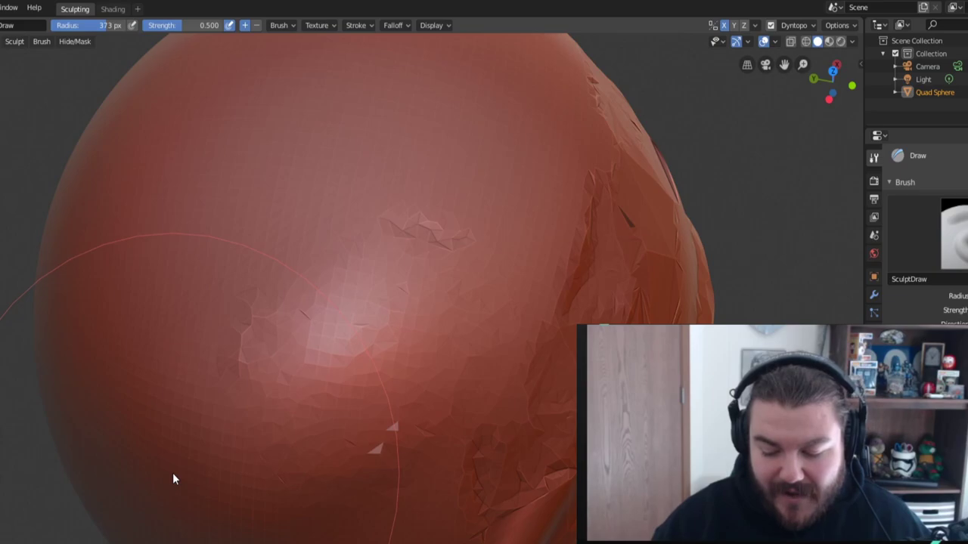
# Sculpt over the smooth ridge and the tiny heart with the large brush, and reduce the brush radius to 157 px.
pyautogui.moveTo(605, 529); pyautogui.dragTo(597, 484, button='middle')
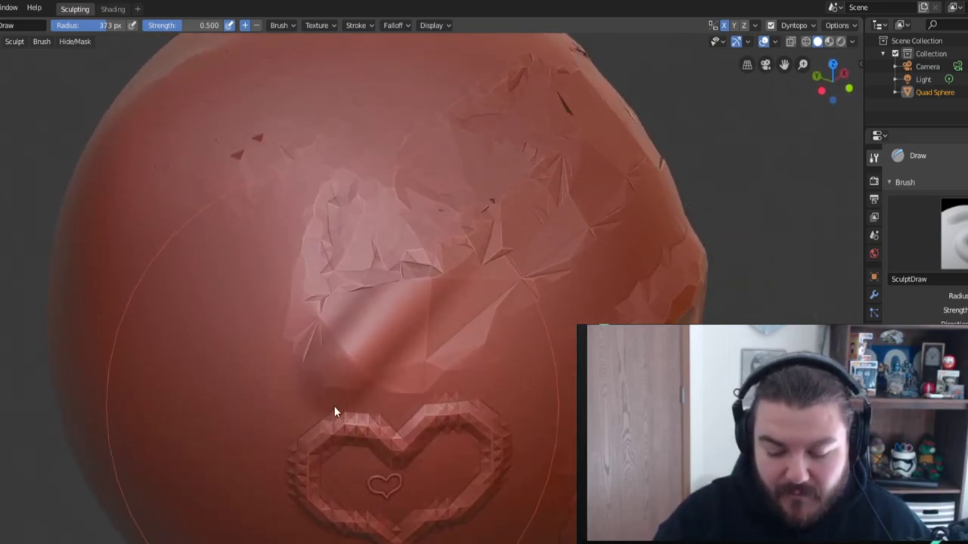
pyautogui.hotkey('ctrl', 'z')
pyautogui.hotkey('ctrl', 'z')
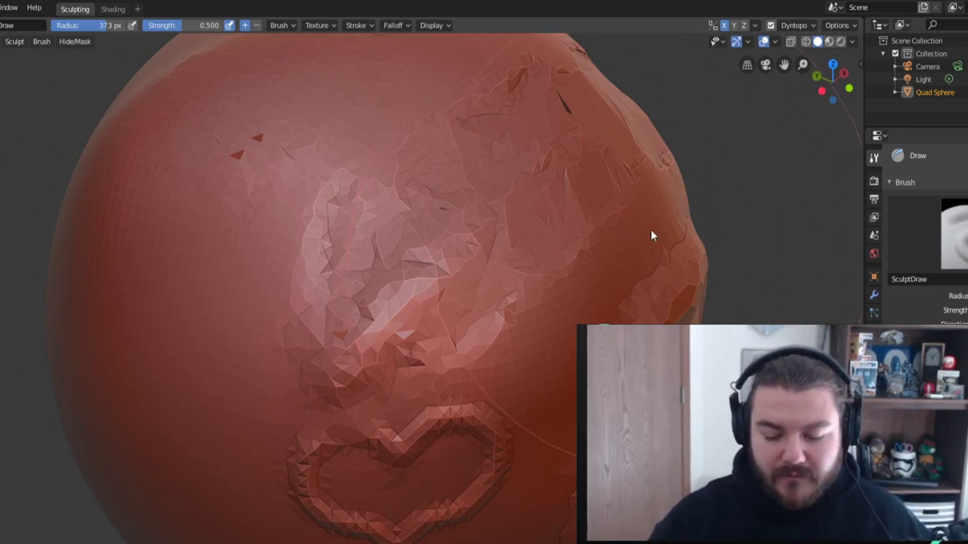
pyautogui.press('f')
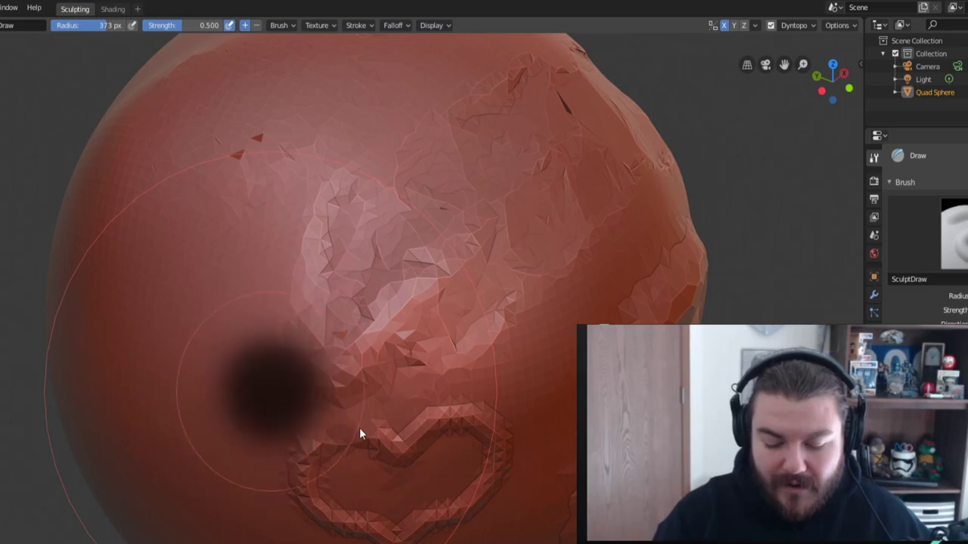
pyautogui.click(359, 427)
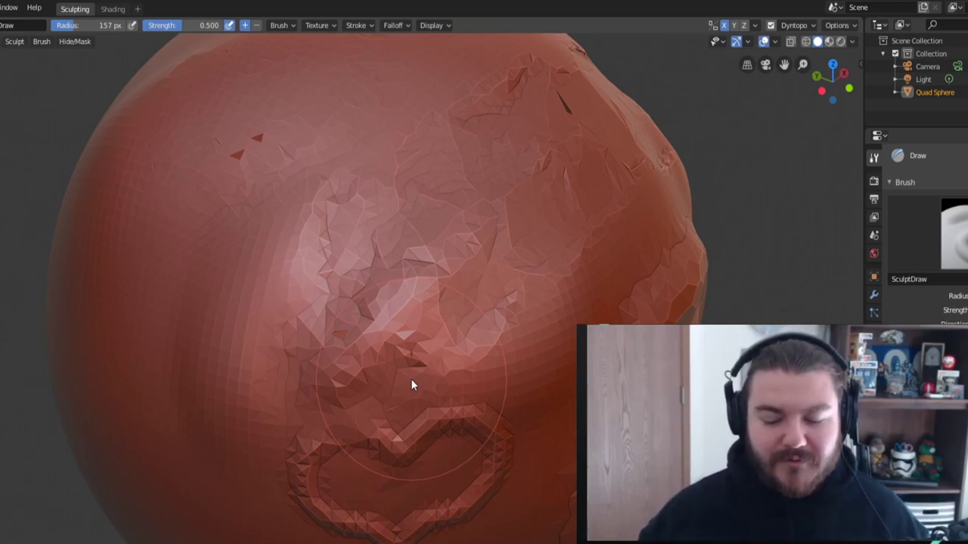
# Switch the Dyntopo detailing to Constant Detail and on to Brush Detail, reviewing the available detailing modes.
pyautogui.click(794, 25)
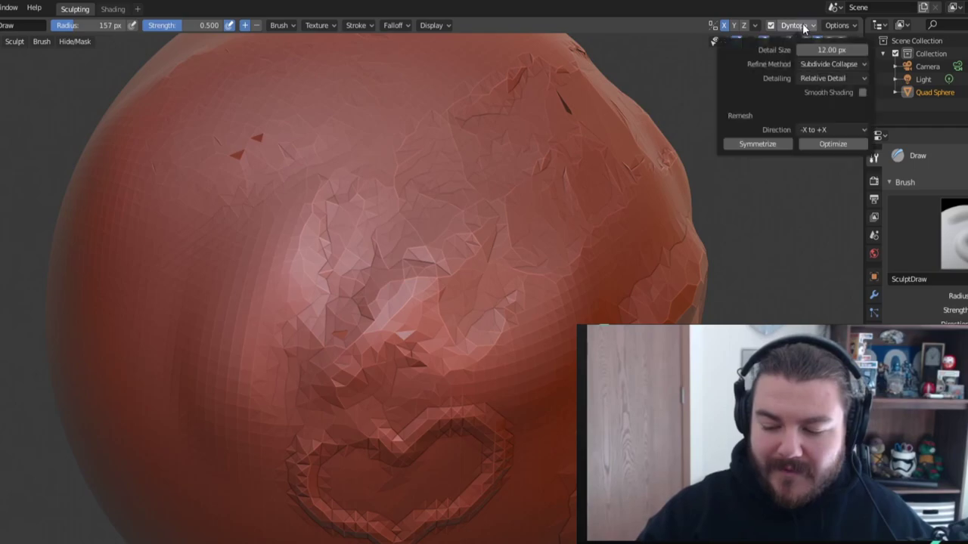
pyautogui.click(828, 78)
pyautogui.click(782, 106)
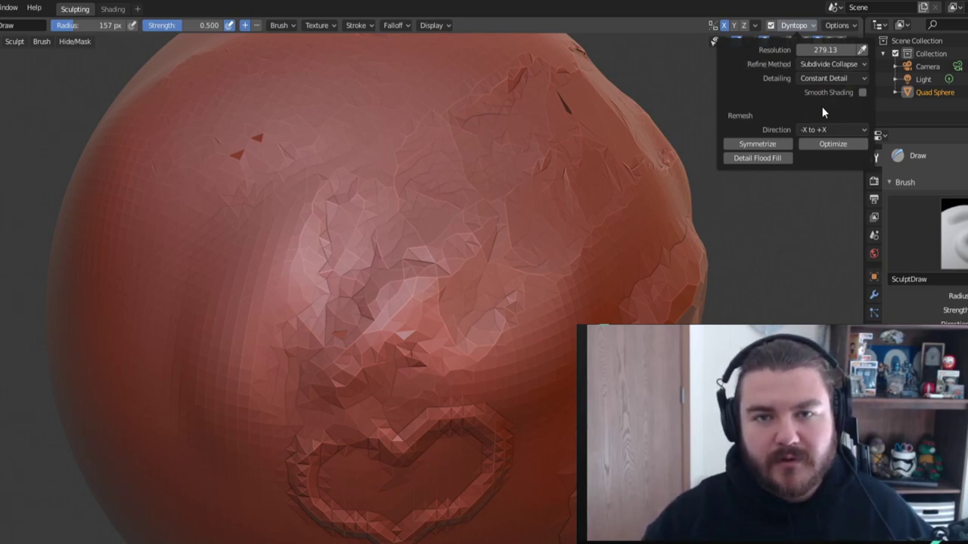
pyautogui.keyDown('ctrl'); pyautogui.scroll(-1, 824, 80); pyautogui.keyUp('ctrl')
pyautogui.click(818, 78)
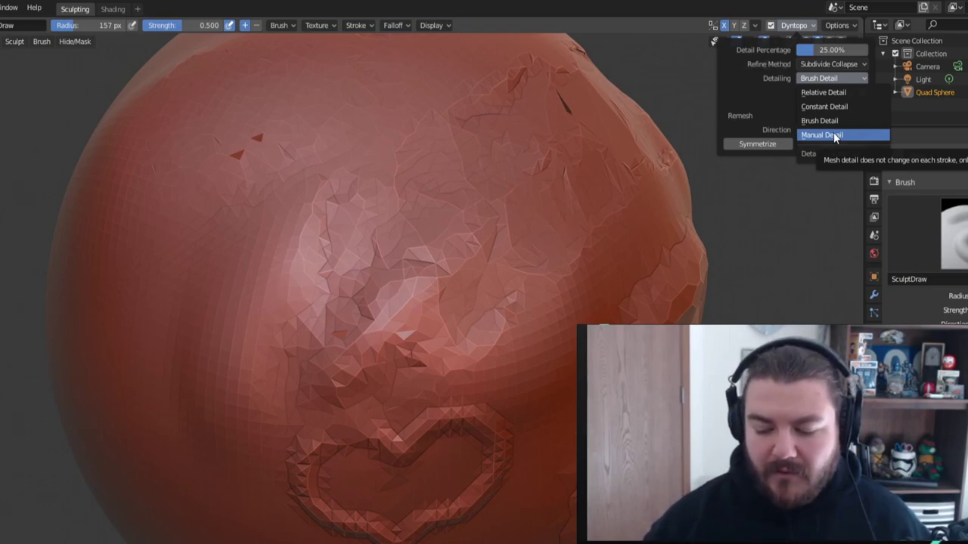
pyautogui.click(801, 120)
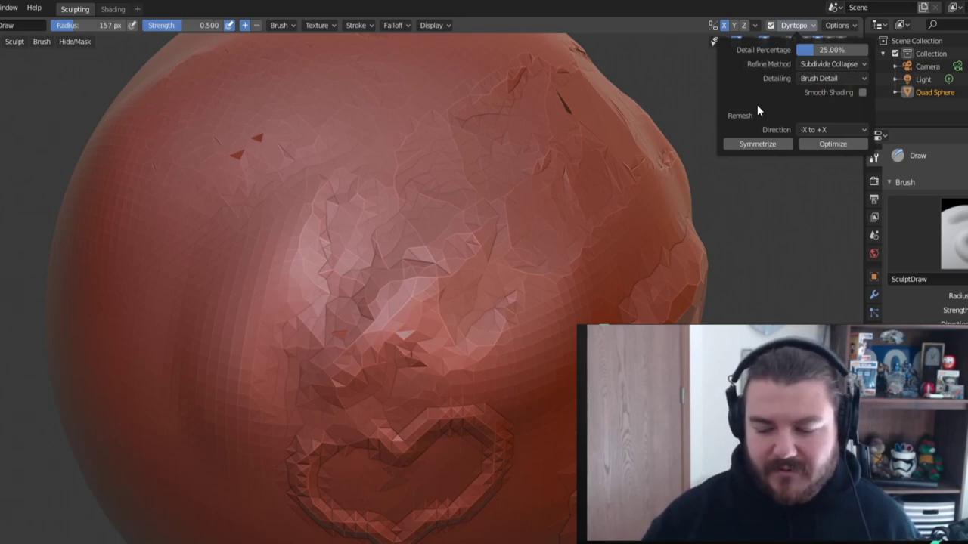
pyautogui.click(846, 77)
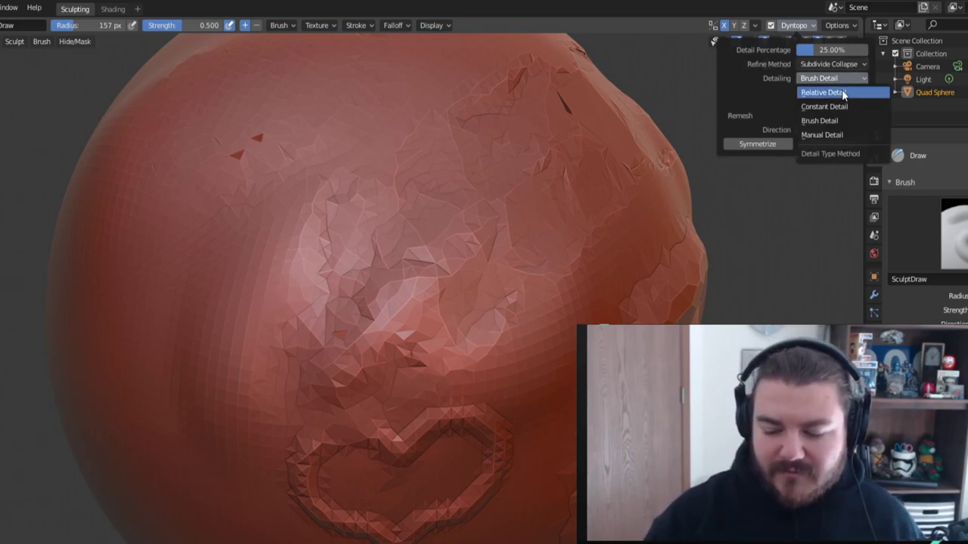
pyautogui.click(845, 120)
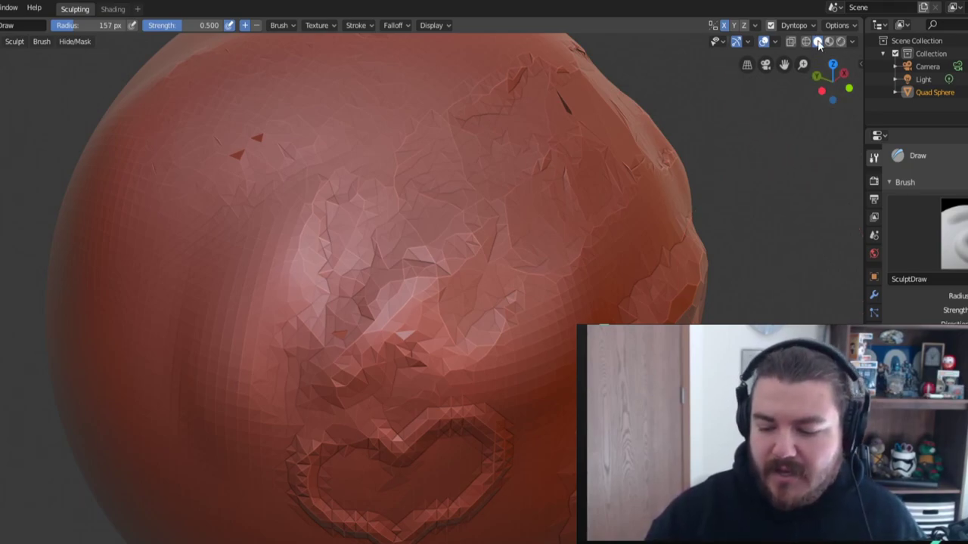
pyautogui.click(794, 25)
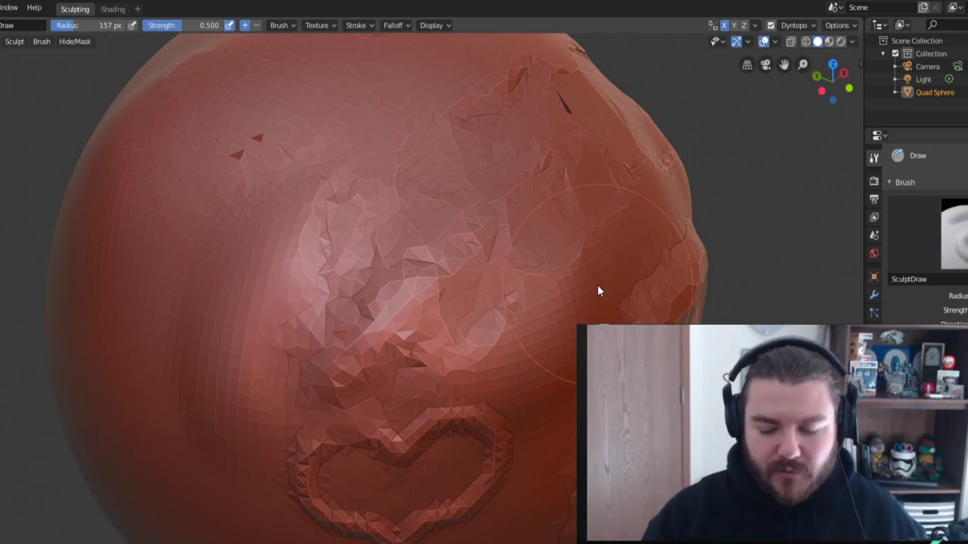
# Try brush radii of 36 px and 212 px over the sphere.
pyautogui.moveTo(631, 280); pyautogui.dragTo(574, 286)
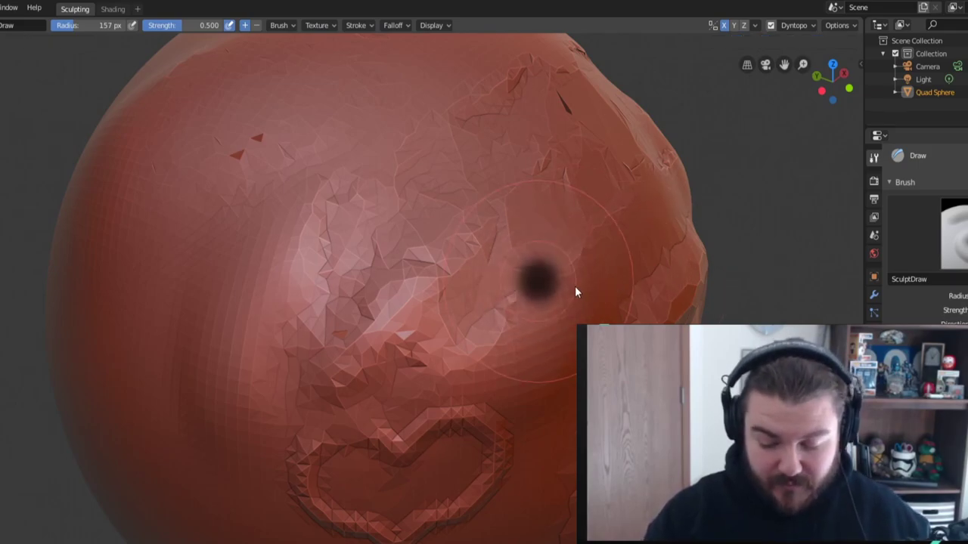
pyautogui.click(565, 286)
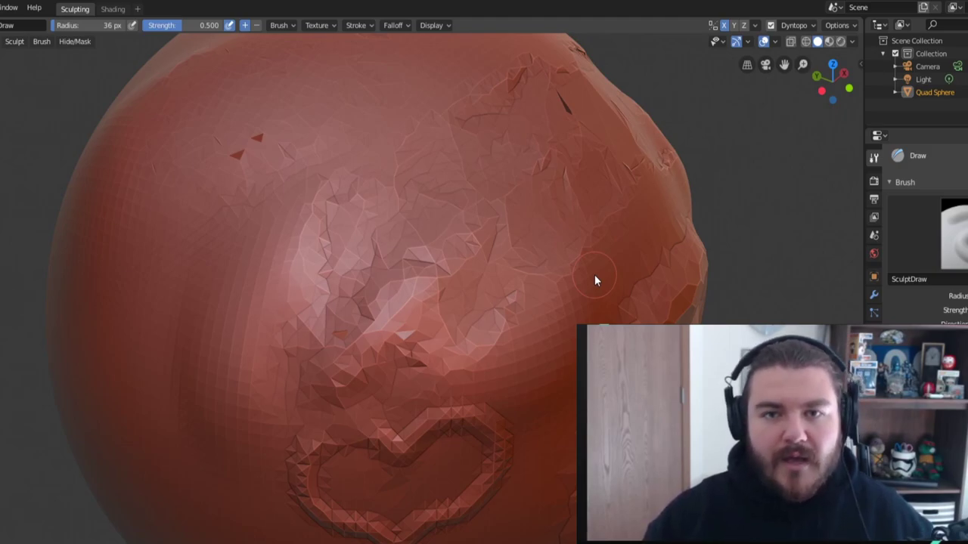
pyautogui.press('f')
pyautogui.click(601, 408)
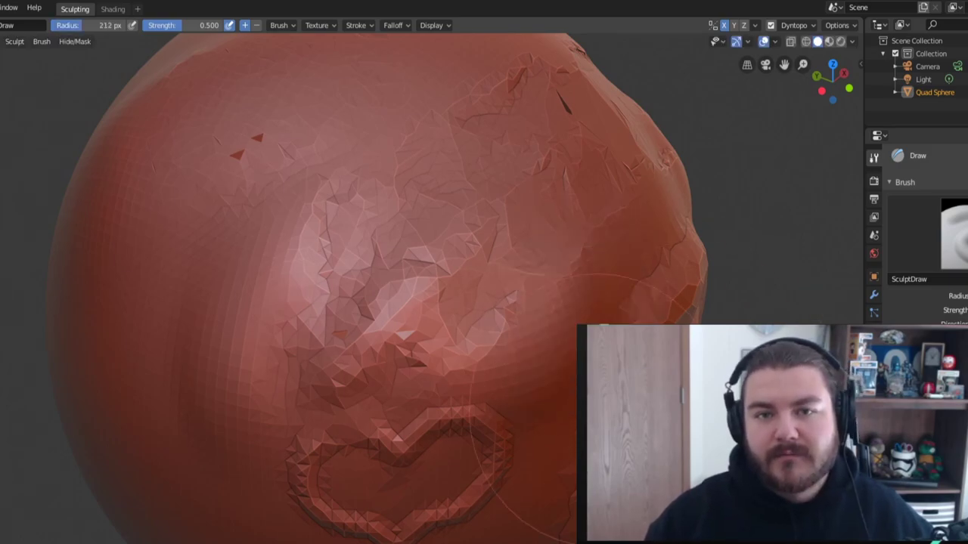
# Set the brush radius to 51 px and sculpt a narrow diagonal ridge on the smooth side of the sphere.
pyautogui.moveTo(626, 332)
pyautogui.mouseDown(button='middle')
pyautogui.moveTo(624, 323)
pyautogui.moveTo(718, 319)
pyautogui.moveTo(684, 340)
pyautogui.mouseUp(button='middle')
pyautogui.press('f')
pyautogui.click(444, 321)
pyautogui.moveTo(444, 321)
pyautogui.mouseDown(button='middle')
pyautogui.moveTo(469, 350)
pyautogui.moveTo(549, 312)
pyautogui.mouseUp(button='middle')
pyautogui.moveTo(483, 250); pyautogui.dragTo(379, 400)
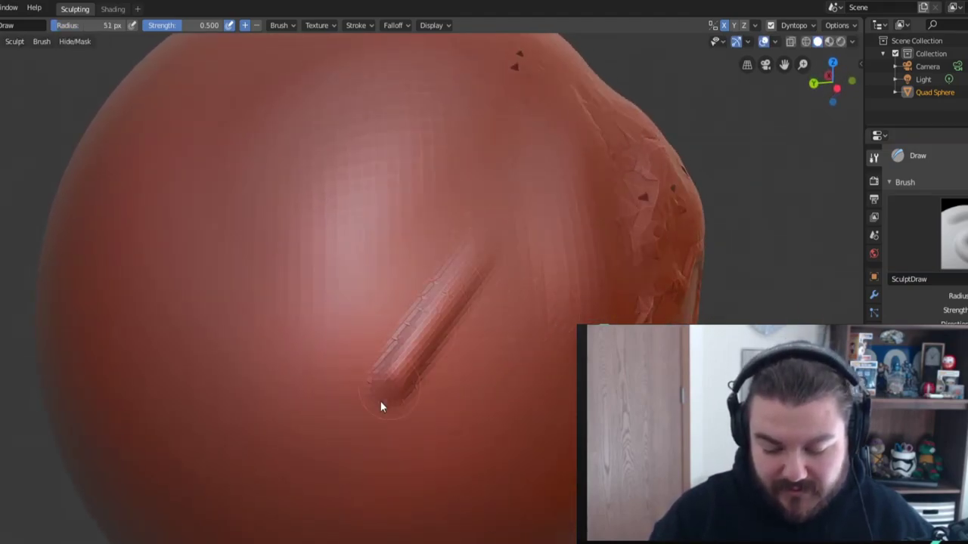
# Set the brush radius to 123 px, sculpt a wider ridge parallel to the narrow one and compare their triangles in Edit Mode.
pyautogui.press('f')
pyautogui.click(352, 309)
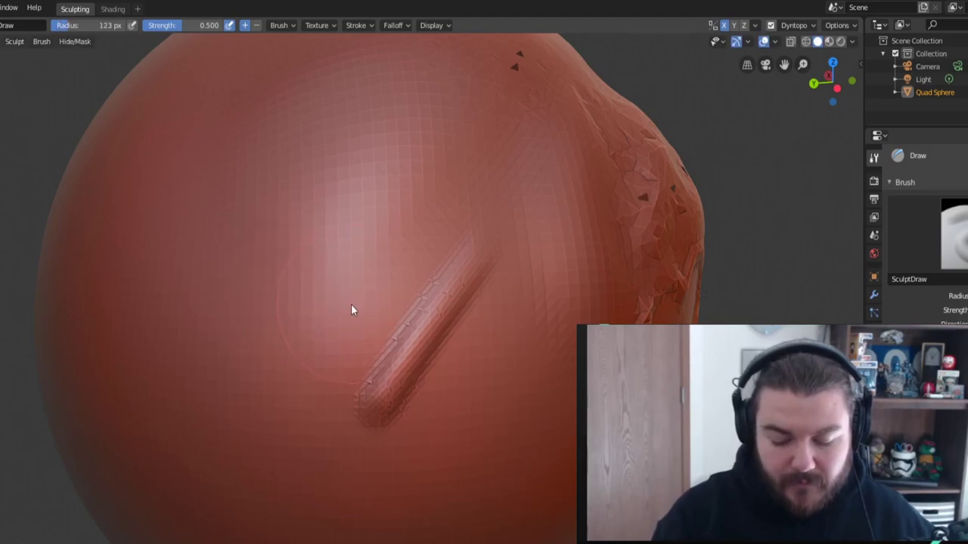
pyautogui.moveTo(384, 146); pyautogui.dragTo(214, 384)
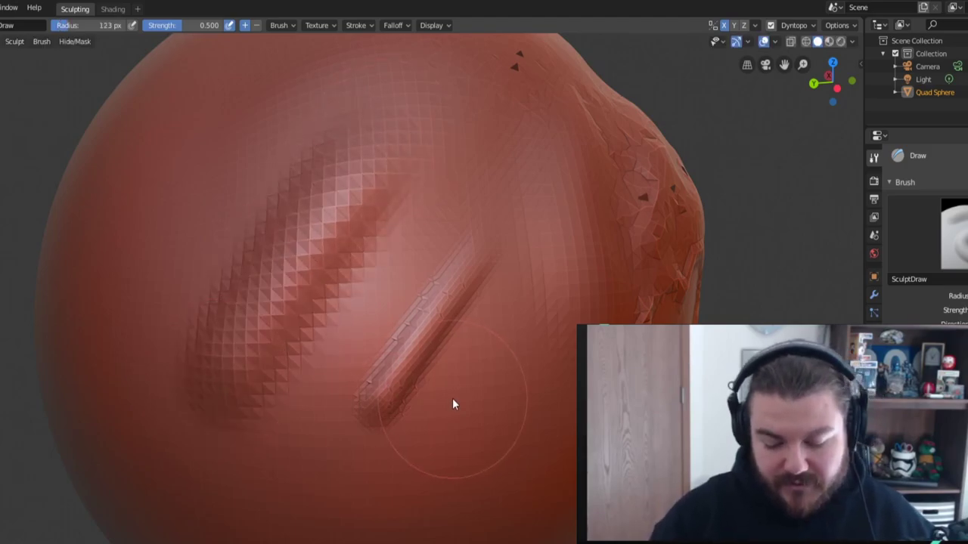
pyautogui.hotkey('ctrl', 'z')
pyautogui.press('Tab')
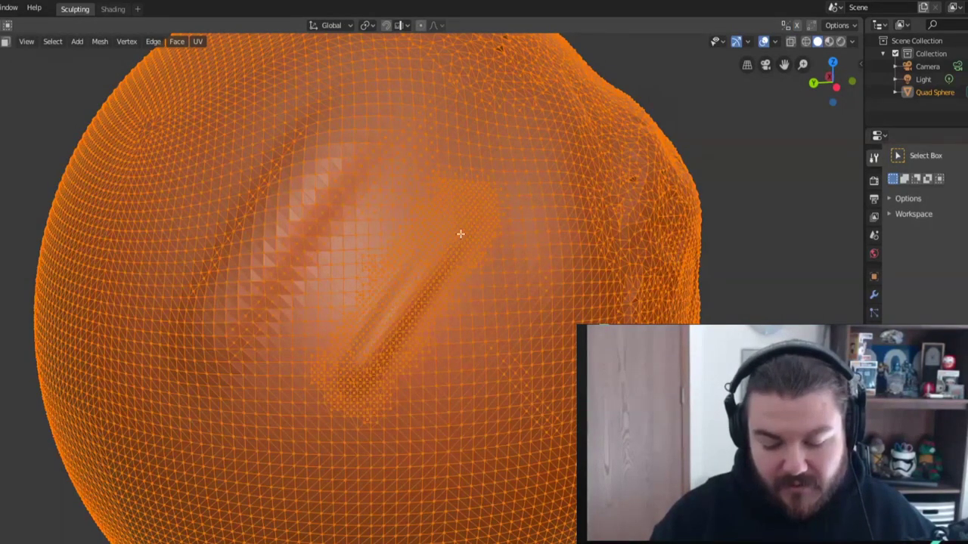
pyautogui.press('Tab')
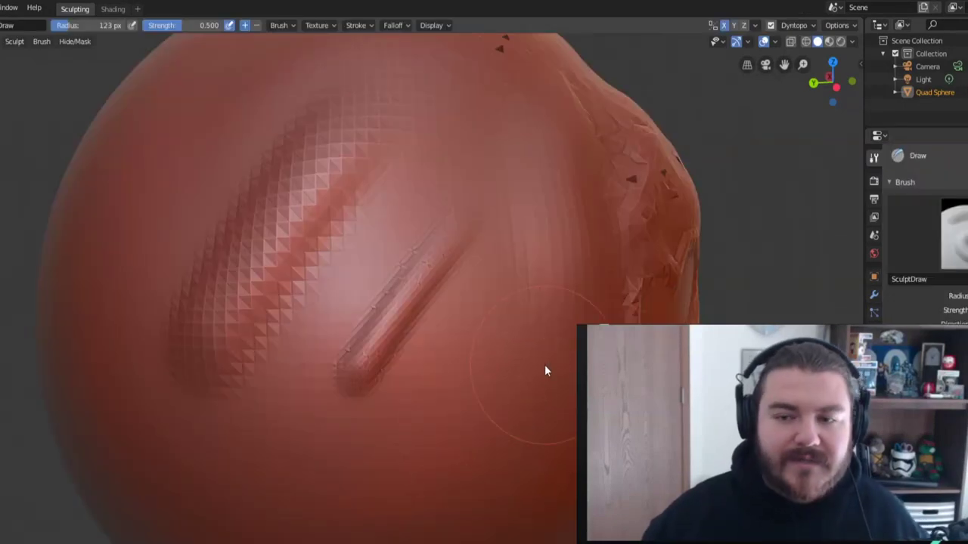
# Review the Dyntopo refine methods and set the method to Subdivide Edges, keeping Brush Detail at 25%.
pyautogui.click(796, 25)
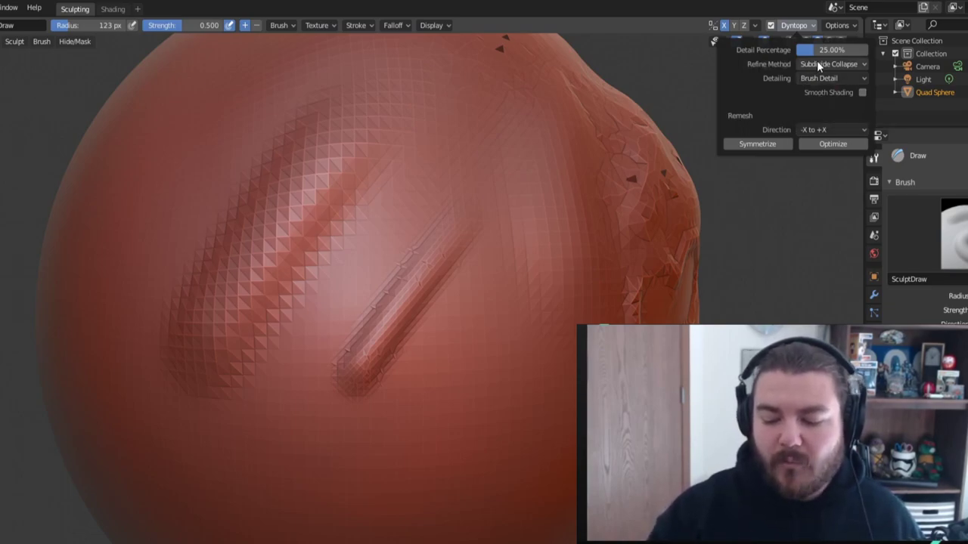
pyautogui.click(821, 64)
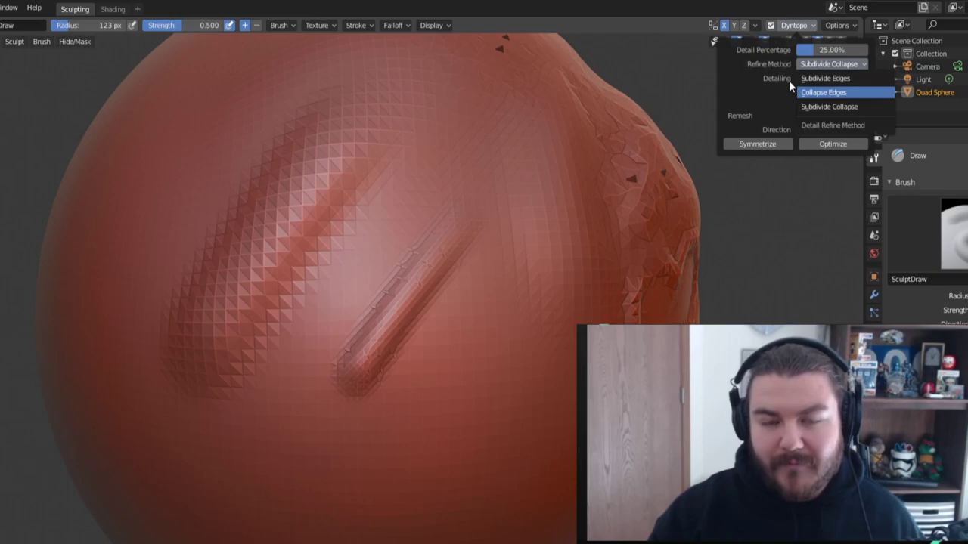
pyautogui.click(806, 26)
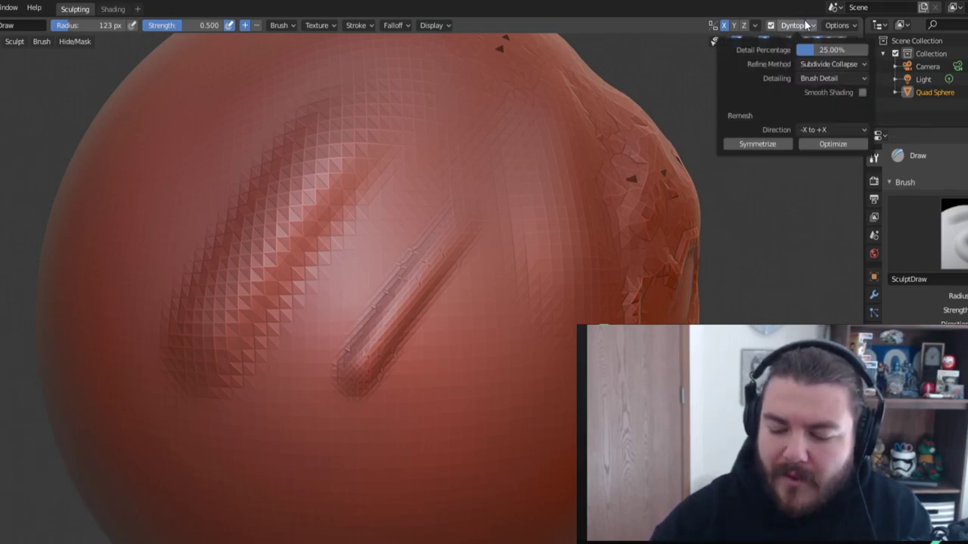
pyautogui.click(843, 64)
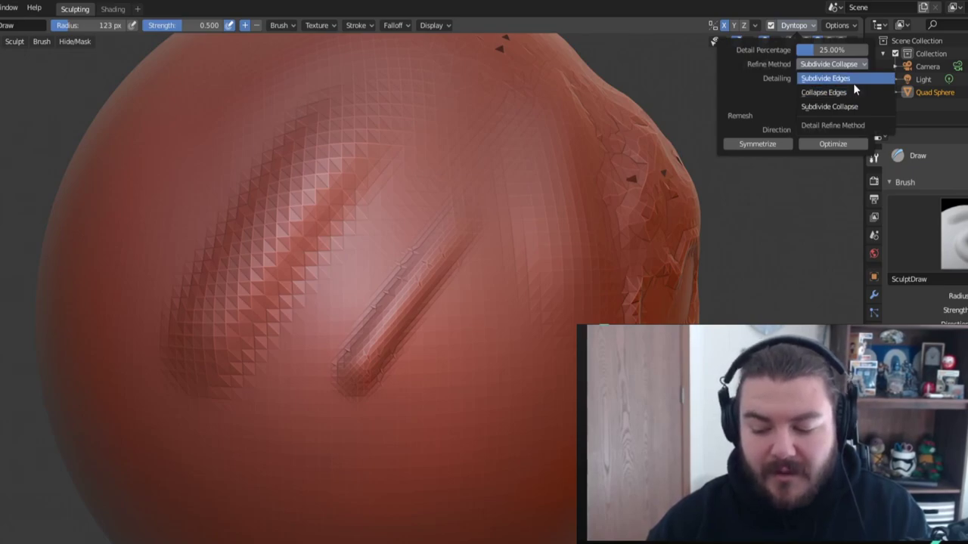
pyautogui.click(849, 79)
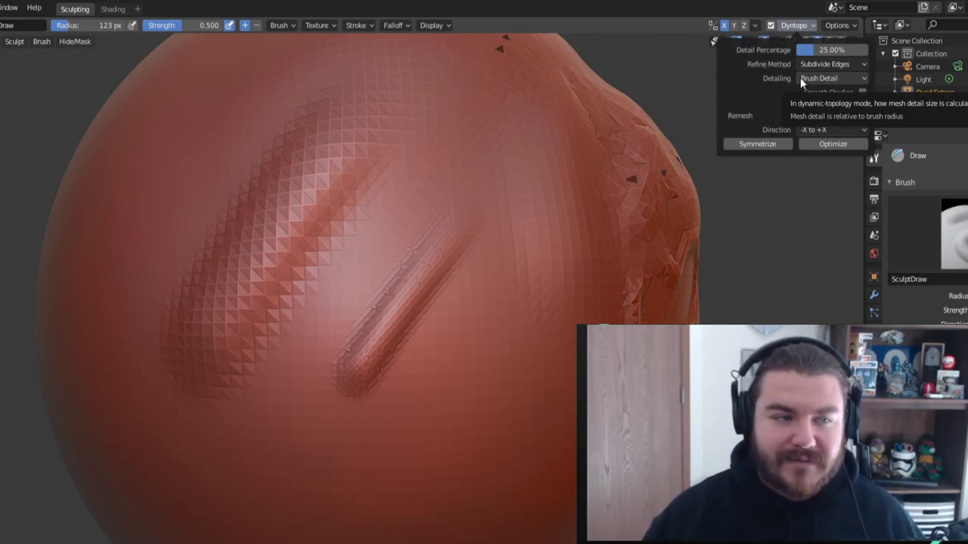
# Sculpt over the narrow diagonal ridge with the 123 px brush and inspect its subdivided triangles in Edit Mode.
pyautogui.moveTo(476, 225)
pyautogui.mouseDown()
pyautogui.moveTo(380, 337)
pyautogui.moveTo(449, 241)
pyautogui.moveTo(393, 318)
pyautogui.mouseUp()
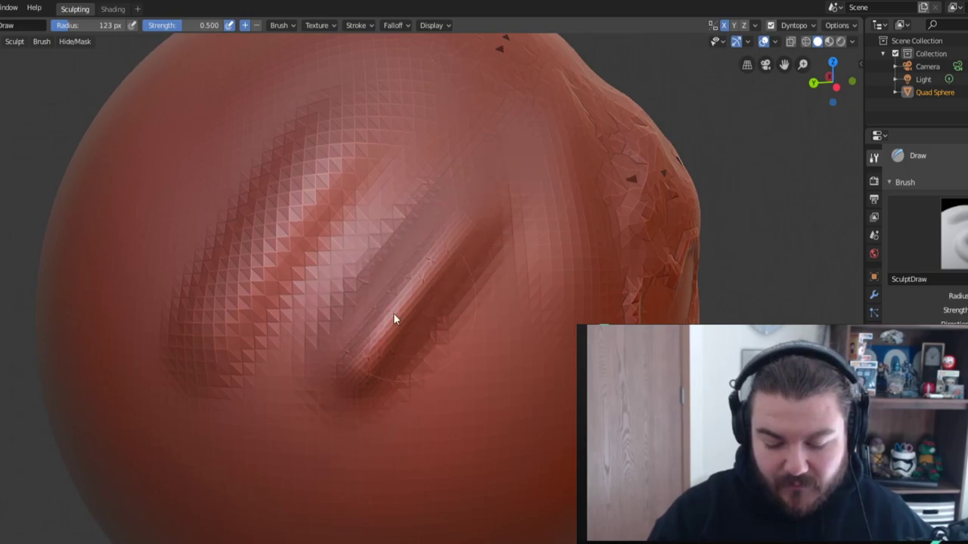
pyautogui.press('Tab')
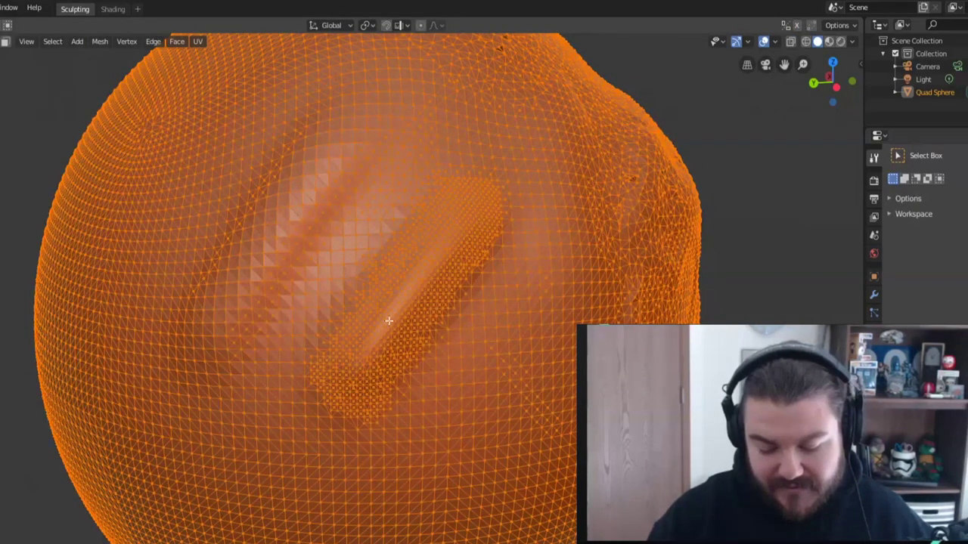
pyautogui.press('Tab')
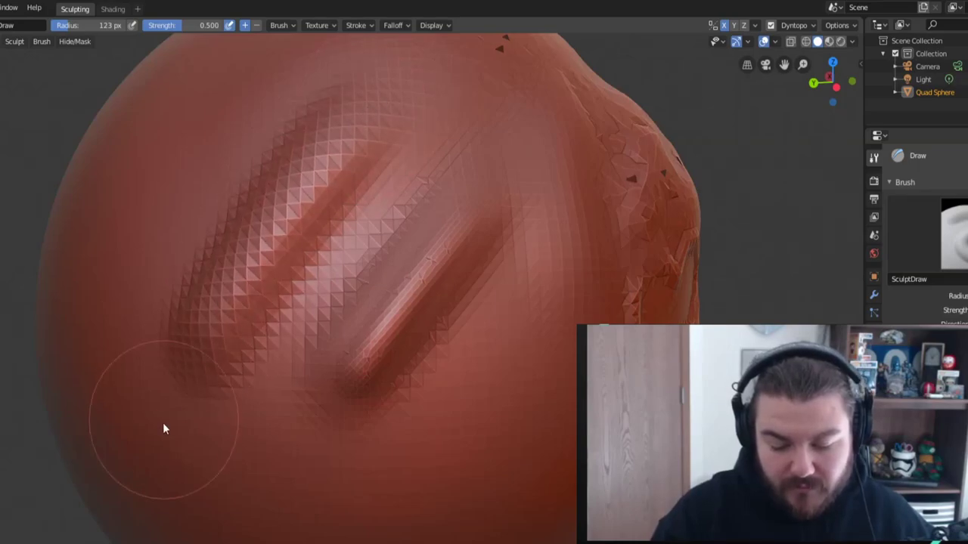
pyautogui.press('Tab')
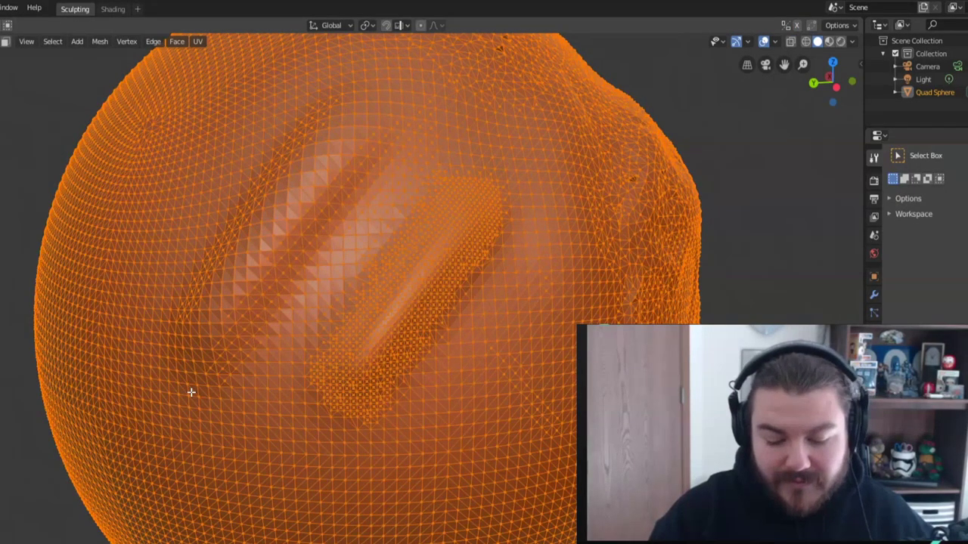
pyautogui.press('Tab')
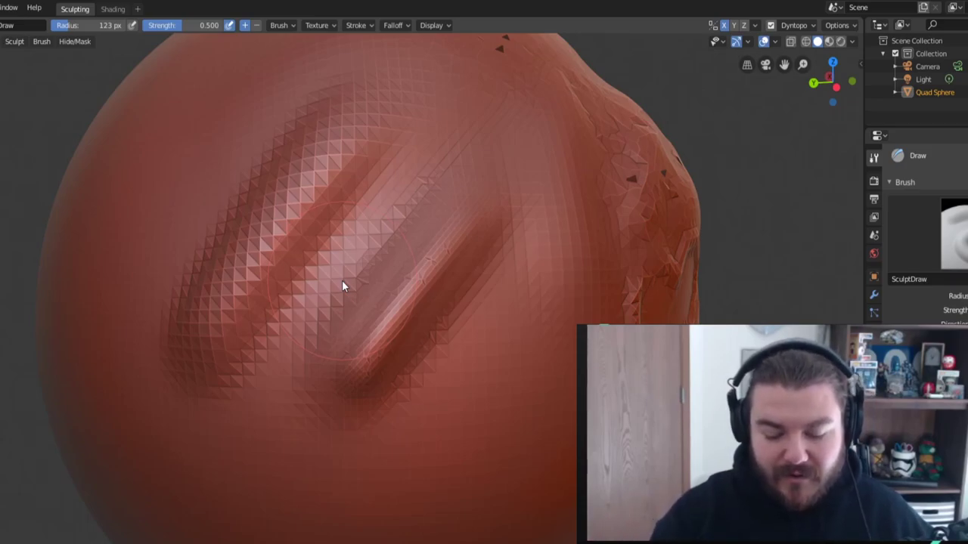
# Set the brush radius to 47 px, sculpt along the wide ridge and check its mesh density in Edit Mode.
pyautogui.click(285, 155)
pyautogui.click(364, 126)
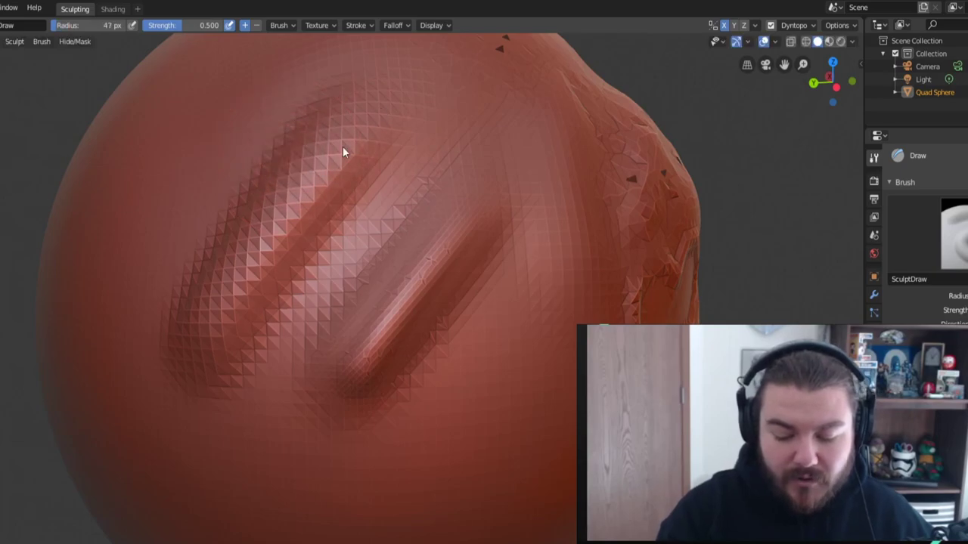
pyautogui.press('Tab')
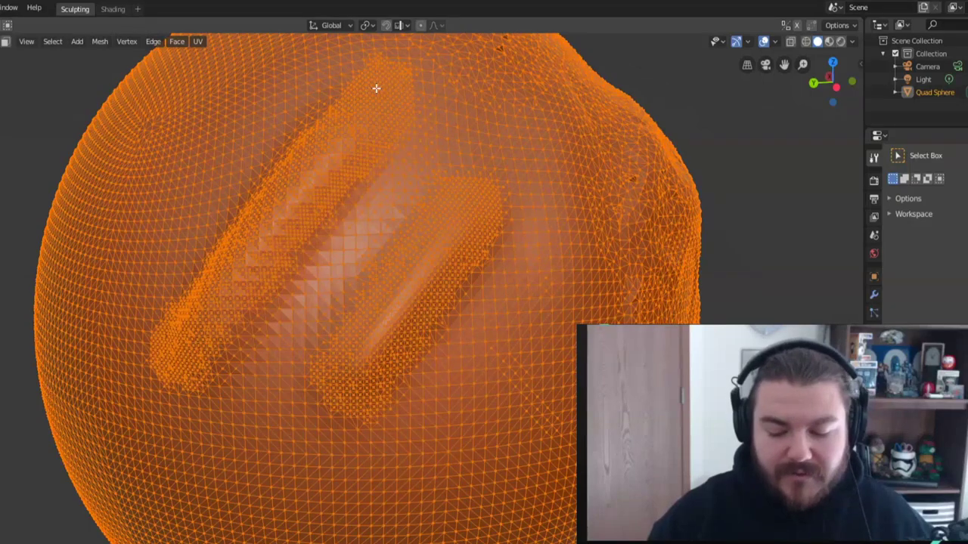
pyautogui.press('Tab')
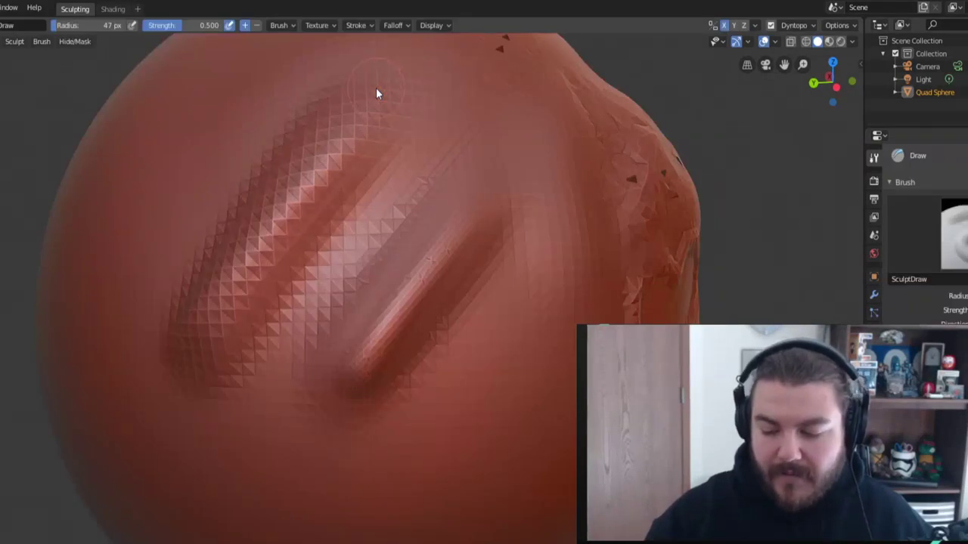
# Set the Dyntopo refine method to Collapse Edges.
pyautogui.click(803, 25)
pyautogui.click(832, 64)
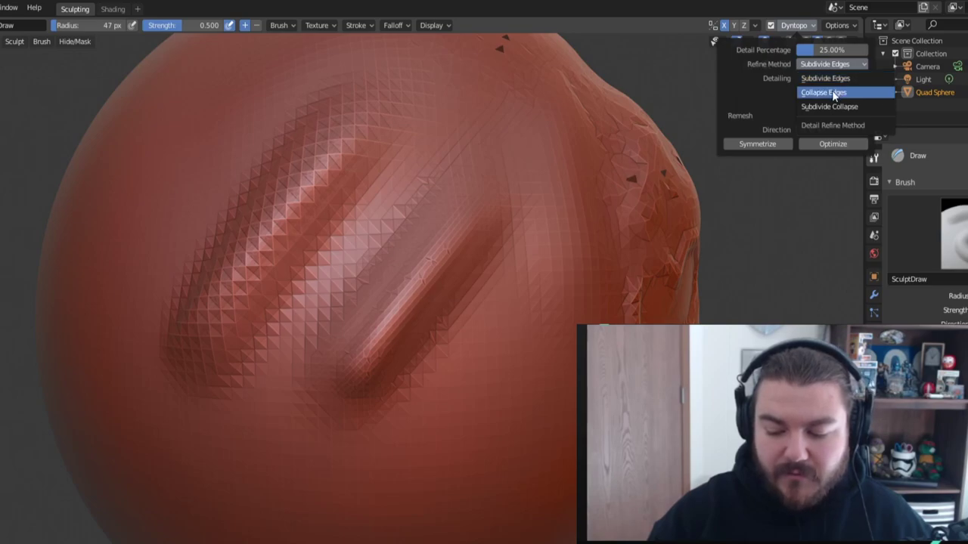
pyautogui.click(832, 92)
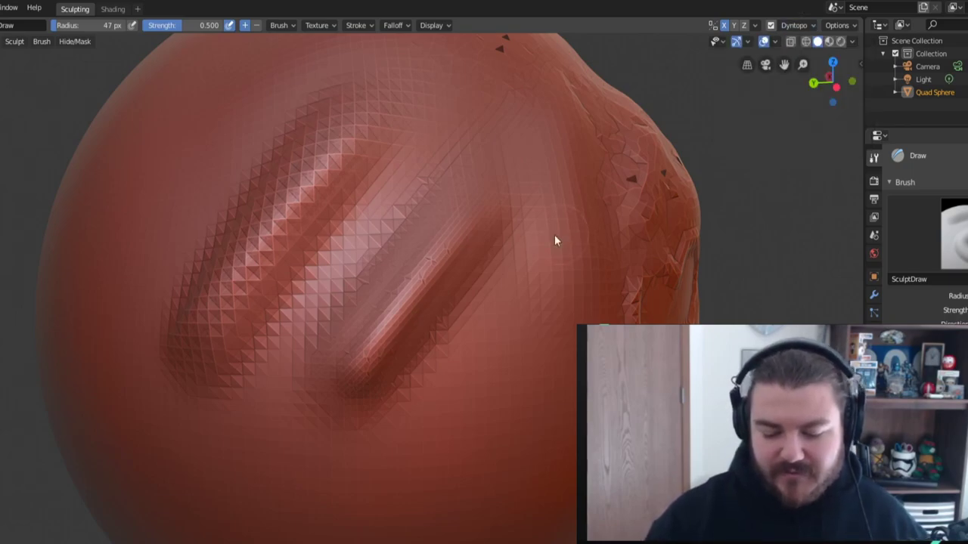
# Set the brush radius to 75 px, sculpt down the wide ridge and check its collapsed edges in Edit Mode.
pyautogui.press('f')
pyautogui.click(380, 181)
pyautogui.moveTo(355, 134)
pyautogui.mouseDown()
pyautogui.moveTo(208, 316)
pyautogui.moveTo(321, 168)
pyautogui.mouseUp()
pyautogui.press('Tab')
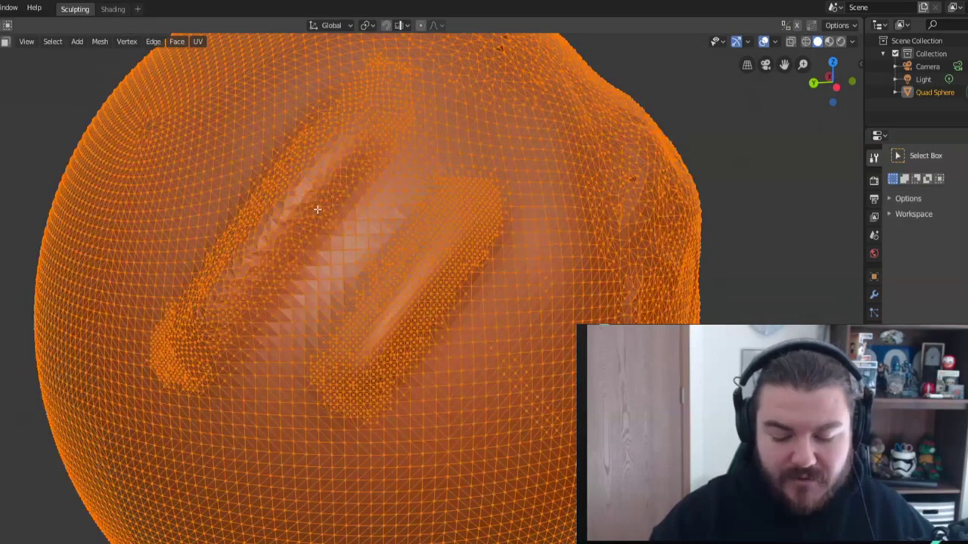
pyautogui.press('Tab')
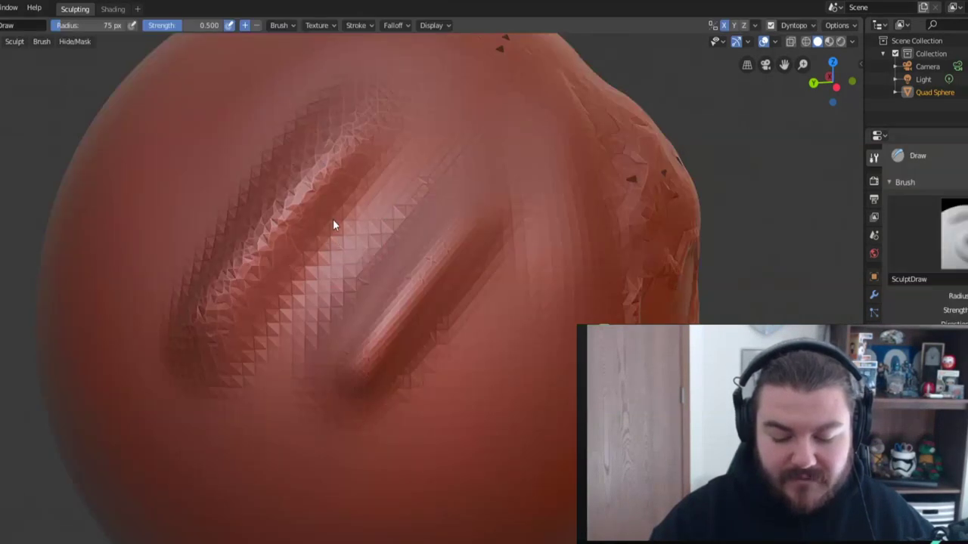
# Sculpt beside the wide ridge and over the neighbouring narrower one at 75 px, comparing their triangles in Edit Mode.
pyautogui.moveTo(364, 220)
pyautogui.mouseDown(button='middle')
pyautogui.moveTo(383, 220)
pyautogui.moveTo(446, 94)
pyautogui.mouseUp(button='middle')
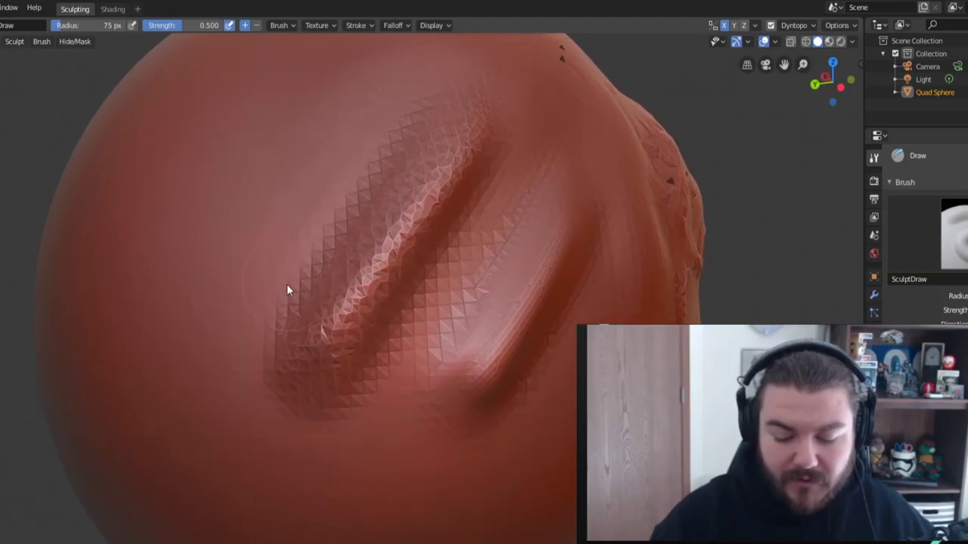
pyautogui.moveTo(280, 339)
pyautogui.mouseDown()
pyautogui.moveTo(429, 162)
pyautogui.moveTo(328, 351)
pyautogui.moveTo(518, 143)
pyautogui.moveTo(413, 314)
pyautogui.moveTo(569, 216)
pyautogui.moveTo(576, 186)
pyautogui.moveTo(477, 405)
pyautogui.moveTo(594, 212)
pyautogui.moveTo(469, 386)
pyautogui.mouseUp()
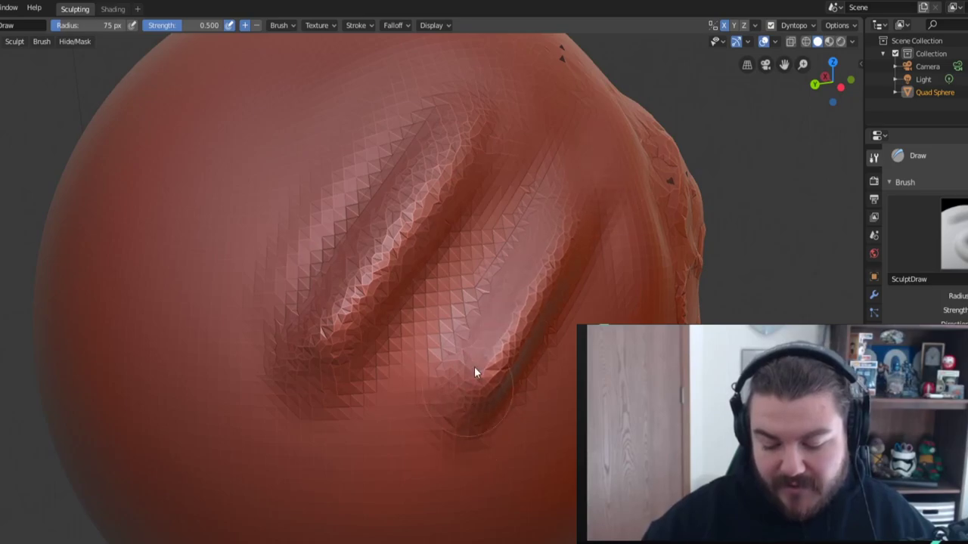
pyautogui.moveTo(611, 263); pyautogui.dragTo(564, 244, button='middle')
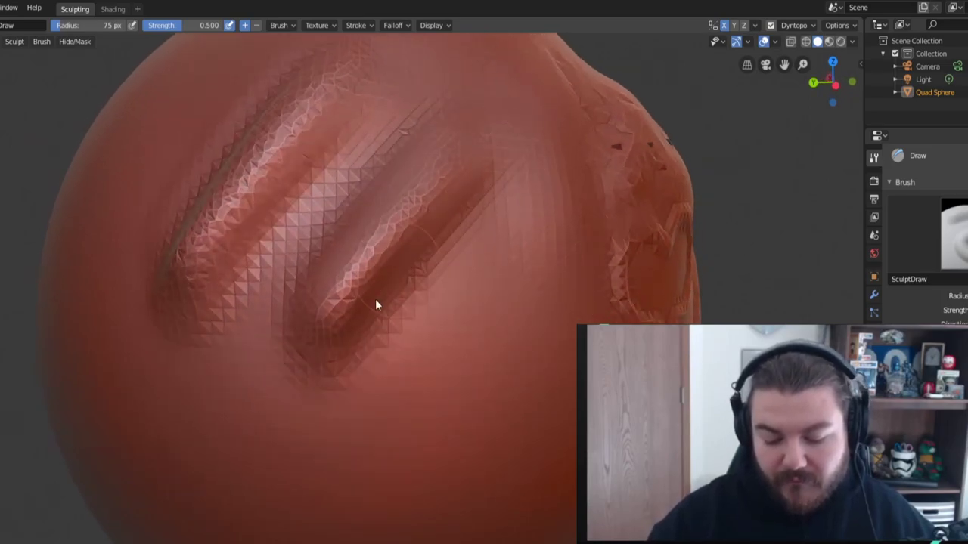
pyautogui.press('Tab')
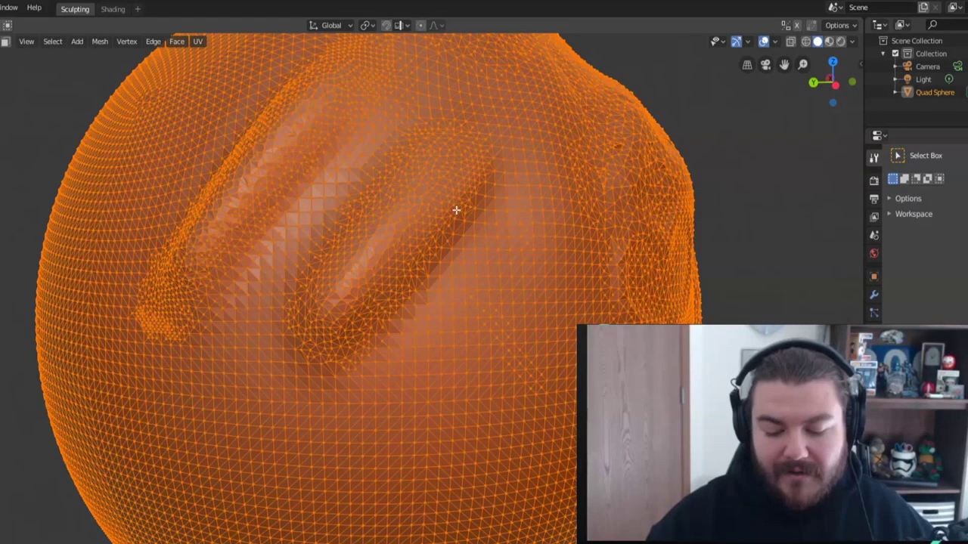
pyautogui.press('Tab')
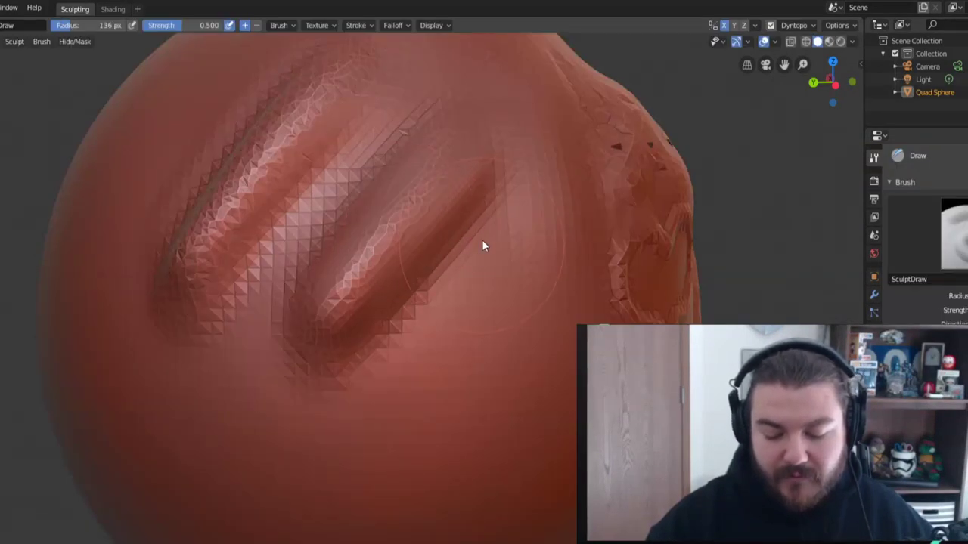
# Set the brush radius to 136 px and sculpt over both ridges to collapse their edges further, checking in Edit Mode.
pyautogui.moveTo(492, 151); pyautogui.dragTo(370, 276)
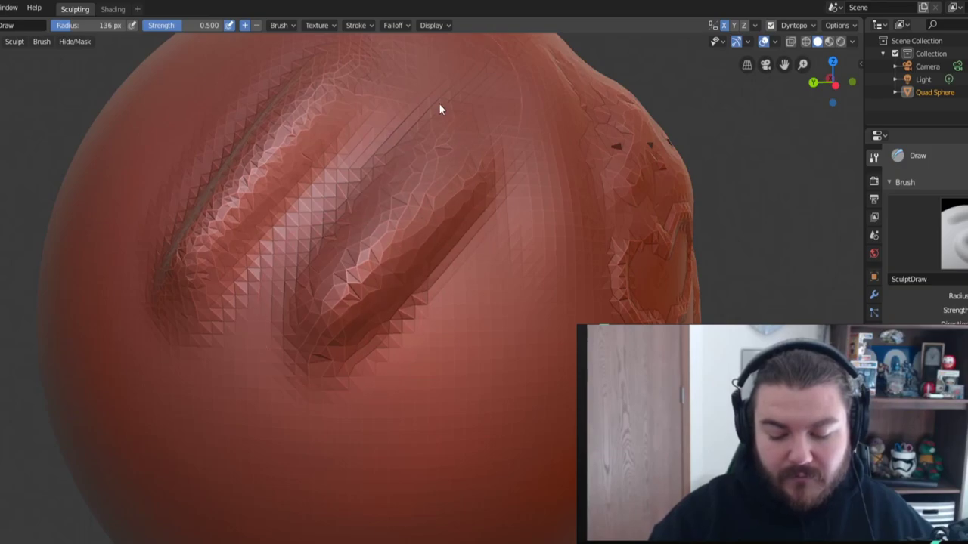
pyautogui.moveTo(344, 77)
pyautogui.mouseDown()
pyautogui.moveTo(328, 130)
pyautogui.moveTo(201, 270)
pyautogui.mouseUp()
pyautogui.press('Tab')
pyautogui.press('Tab')
# Set the Dyntopo refine method to Subdivide Collapse.
pyautogui.click(793, 25)
pyautogui.click(820, 64)
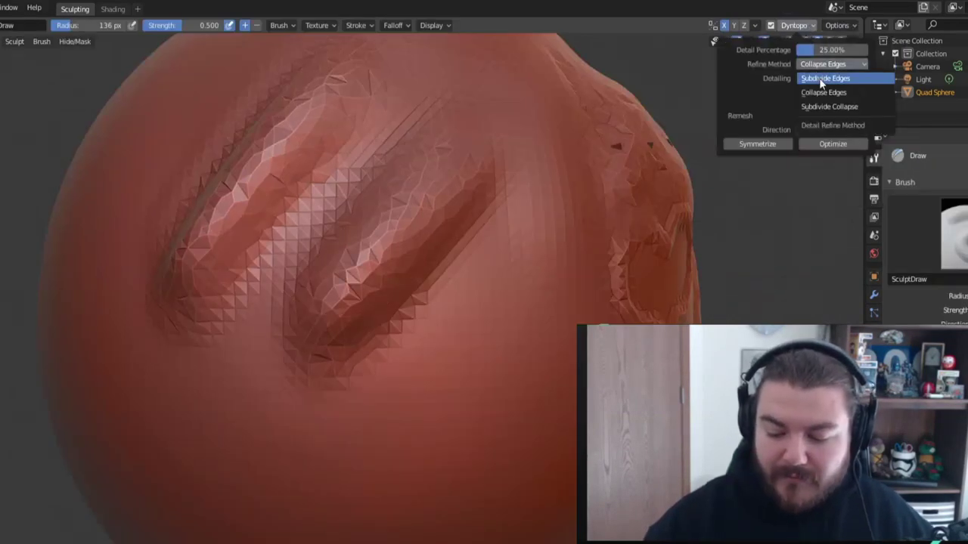
pyautogui.click(845, 107)
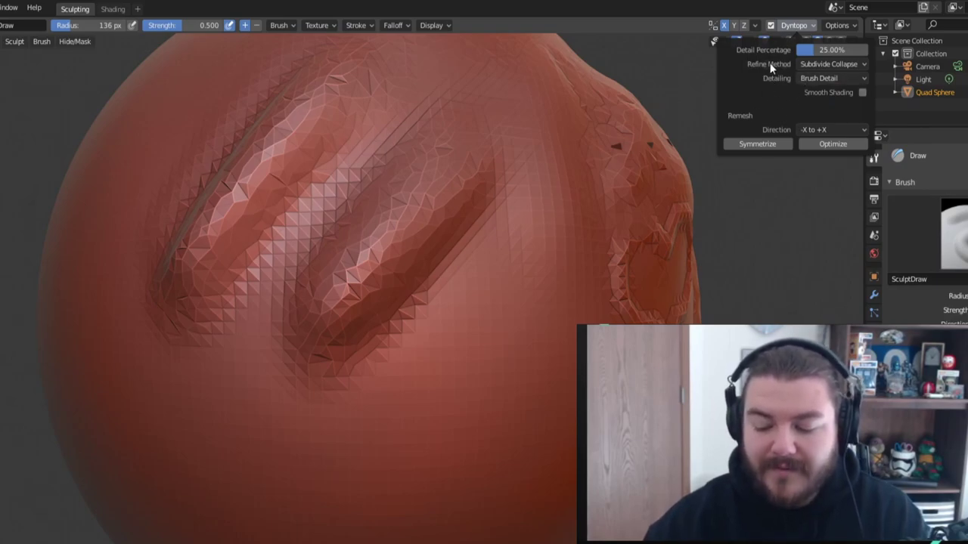
# Enable Dyntopo's Smooth Shading after comparing it with flat shading, and smooth out the small surface holes above the heart-shaped outline.
pyautogui.click(862, 92)
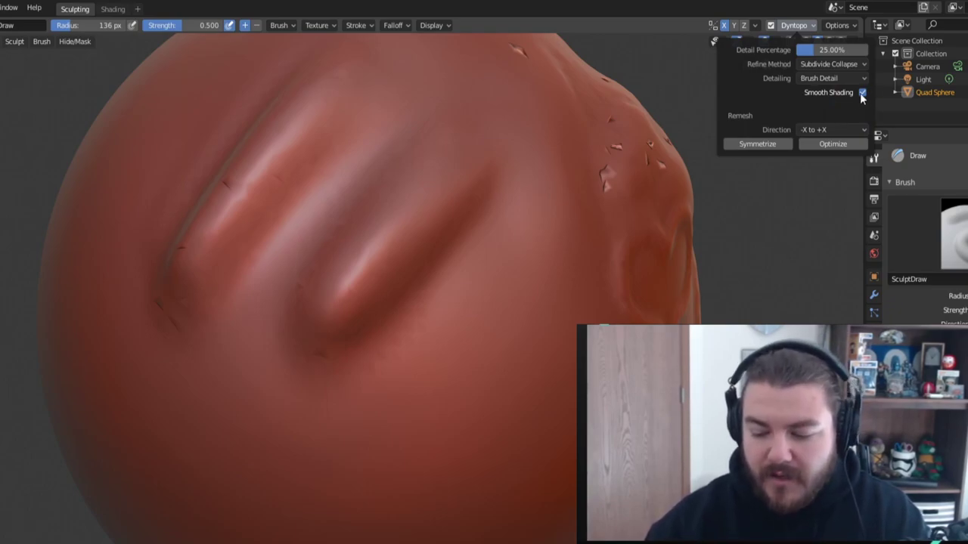
pyautogui.click(862, 92)
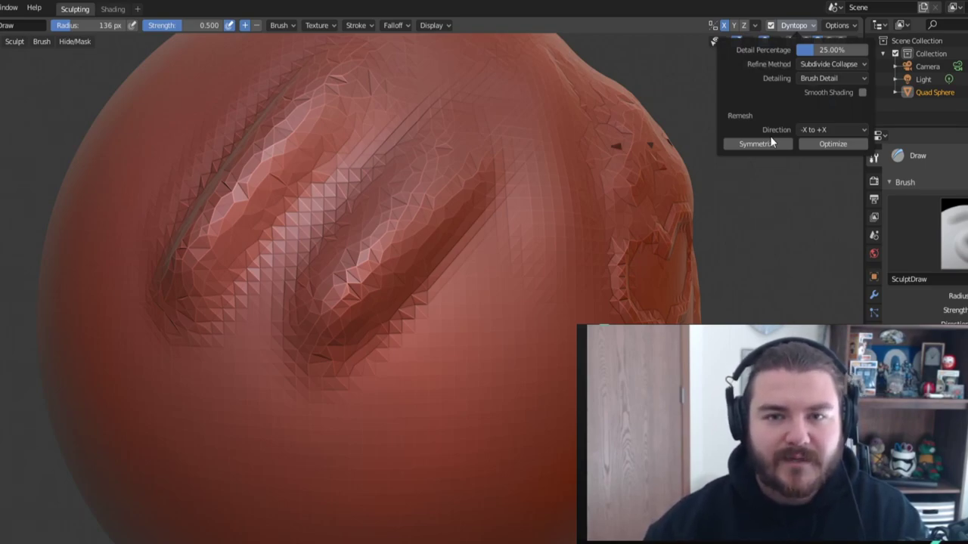
pyautogui.click(862, 91)
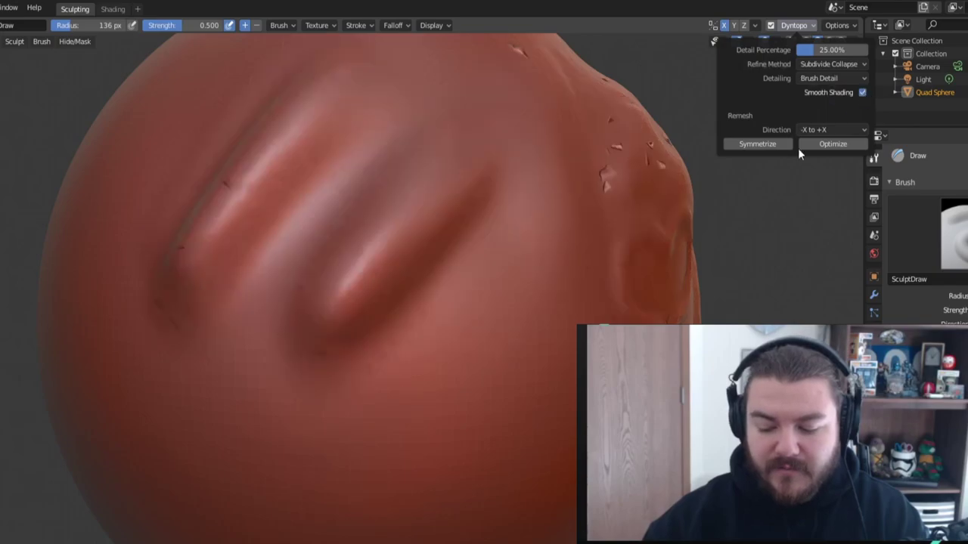
pyautogui.moveTo(643, 288); pyautogui.dragTo(622, 307, button='middle')
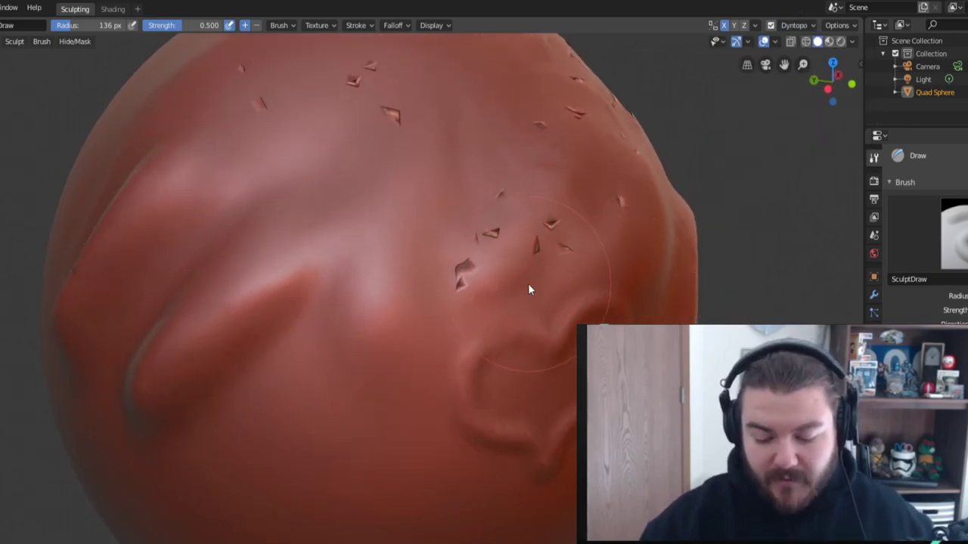
pyautogui.moveTo(471, 292)
pyautogui.keyDown('shift'); pyautogui.mouseDown()
pyautogui.moveTo(519, 201)
pyautogui.moveTo(486, 231)
pyautogui.moveTo(470, 300)
pyautogui.moveTo(567, 229)
pyautogui.moveTo(479, 174)
pyautogui.moveTo(296, 86)
pyautogui.moveTo(557, 113)
pyautogui.moveTo(607, 151)
pyautogui.moveTo(607, 97)
pyautogui.moveTo(620, 68)
pyautogui.mouseUp(); pyautogui.keyUp('shift')
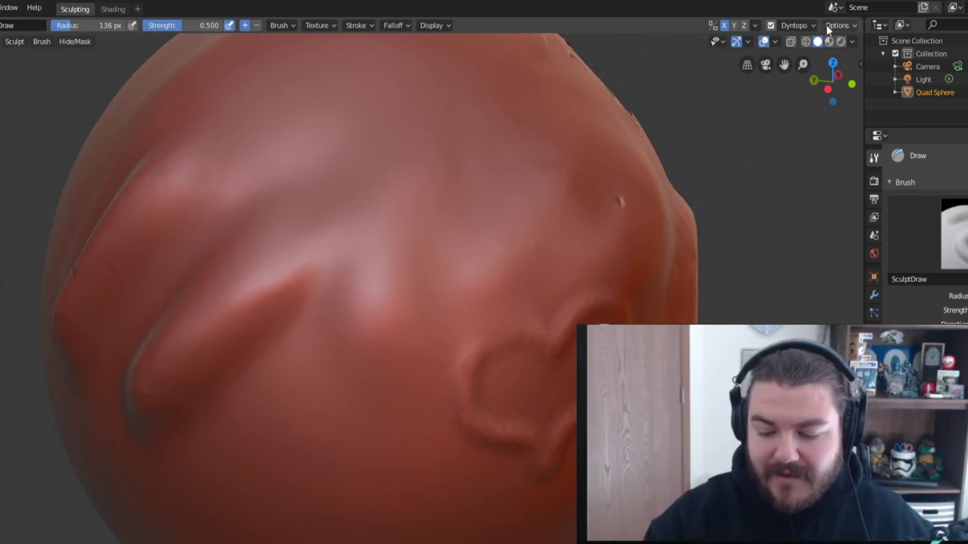
# Switch Smooth Shading off, on and off again to compare the smoothed area, leaving it disabled.
pyautogui.click(794, 25)
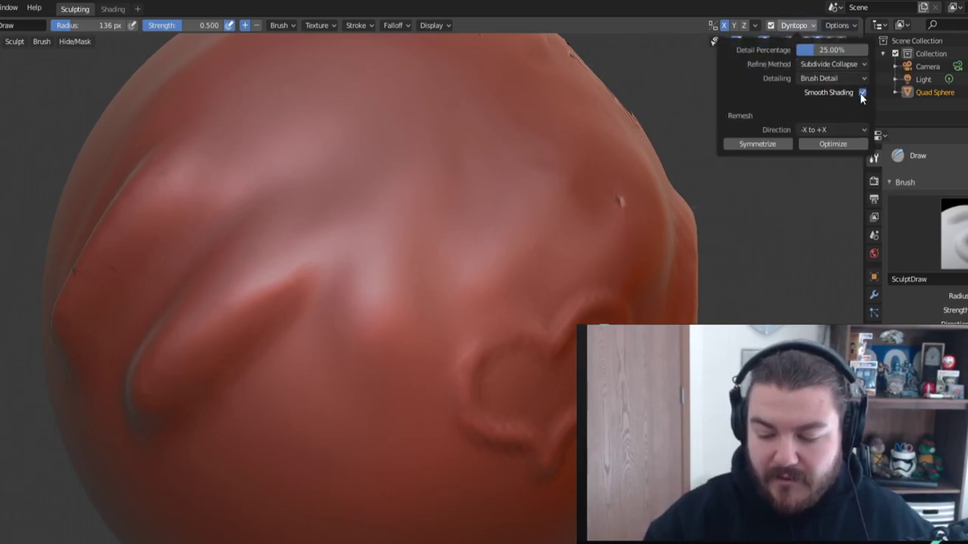
pyautogui.click(862, 92)
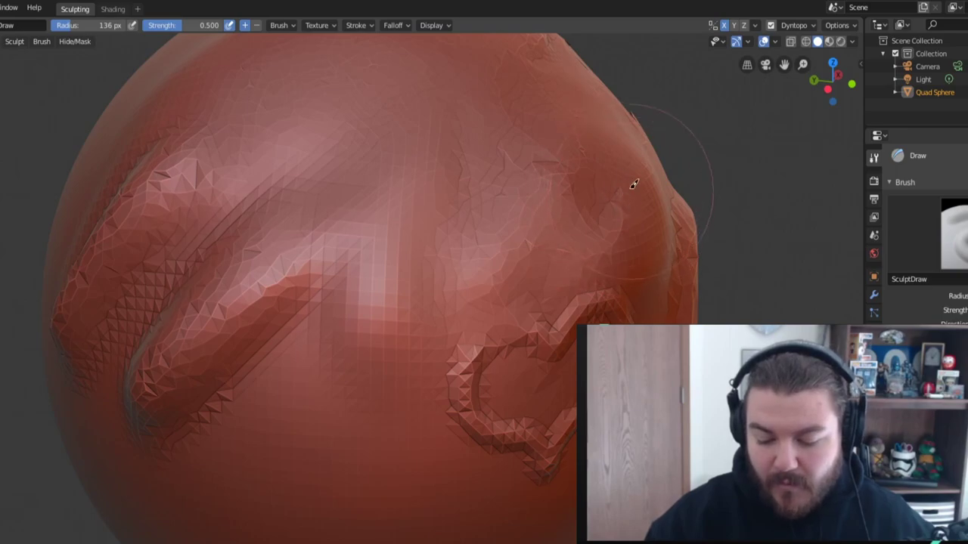
pyautogui.click(805, 24)
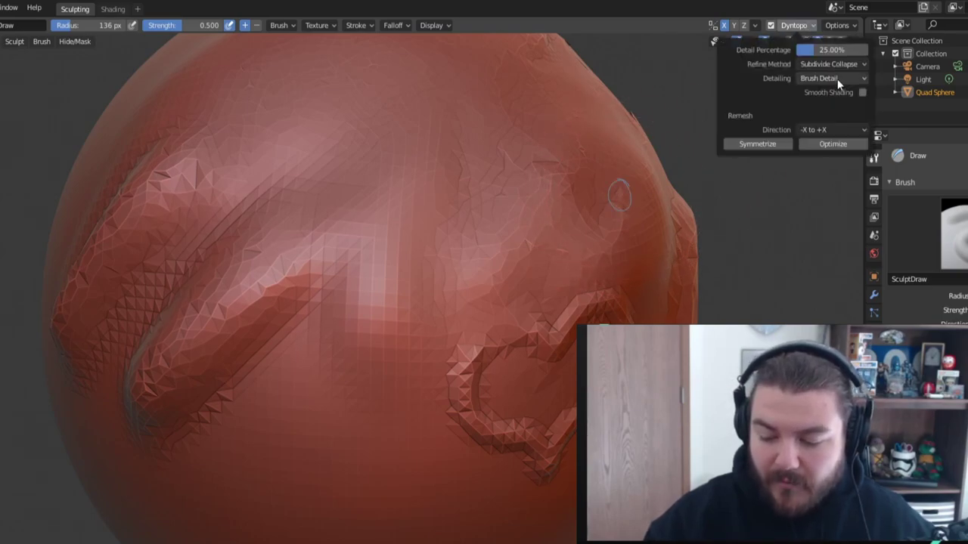
pyautogui.click(863, 92)
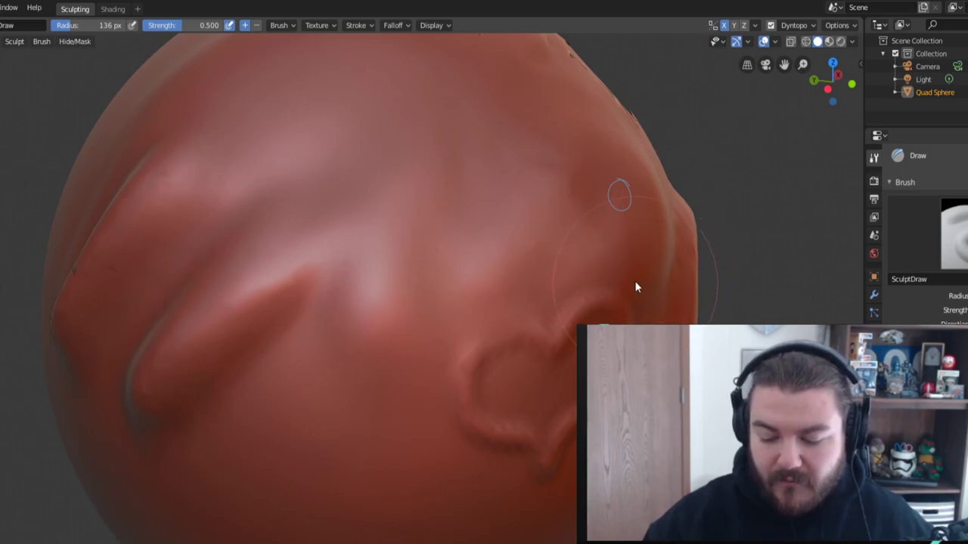
pyautogui.click(804, 24)
pyautogui.click(862, 93)
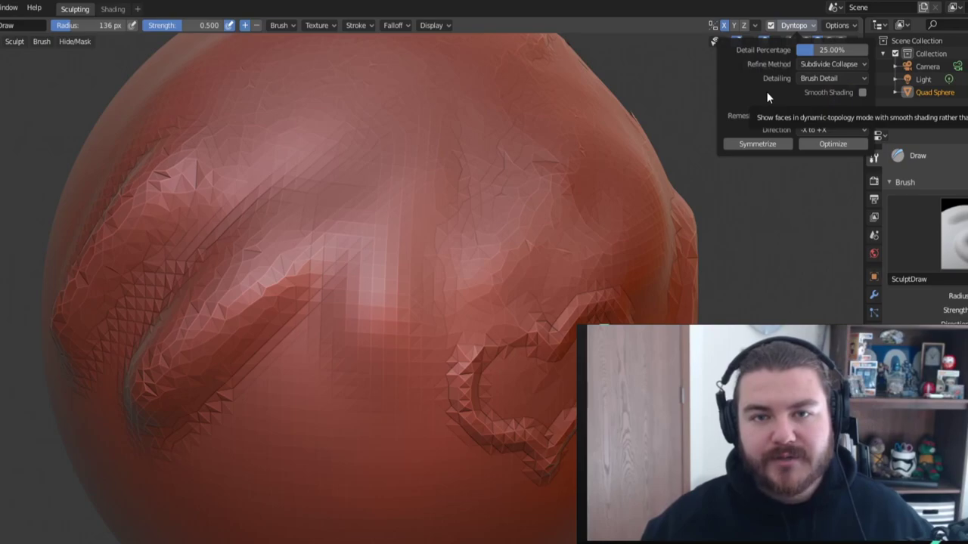
pyautogui.click(794, 25)
pyautogui.click(837, 25)
pyautogui.click(794, 25)
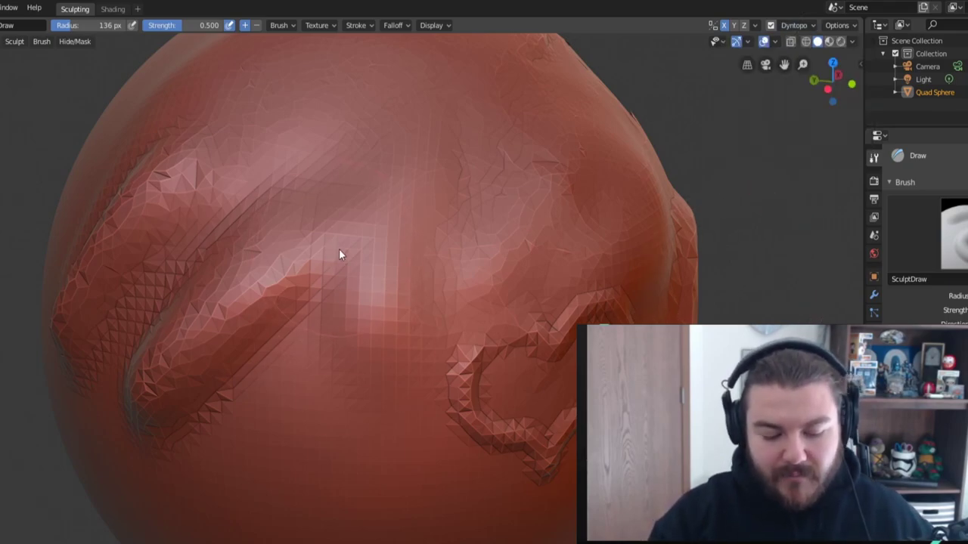
# Sculpt a thick raised ridge between the existing ridges and the heart-shaped outline with the Draw brush, and inspect it from further away.
pyautogui.moveTo(359, 248)
pyautogui.mouseDown()
pyautogui.moveTo(319, 367)
pyautogui.moveTo(325, 309)
pyautogui.mouseUp()
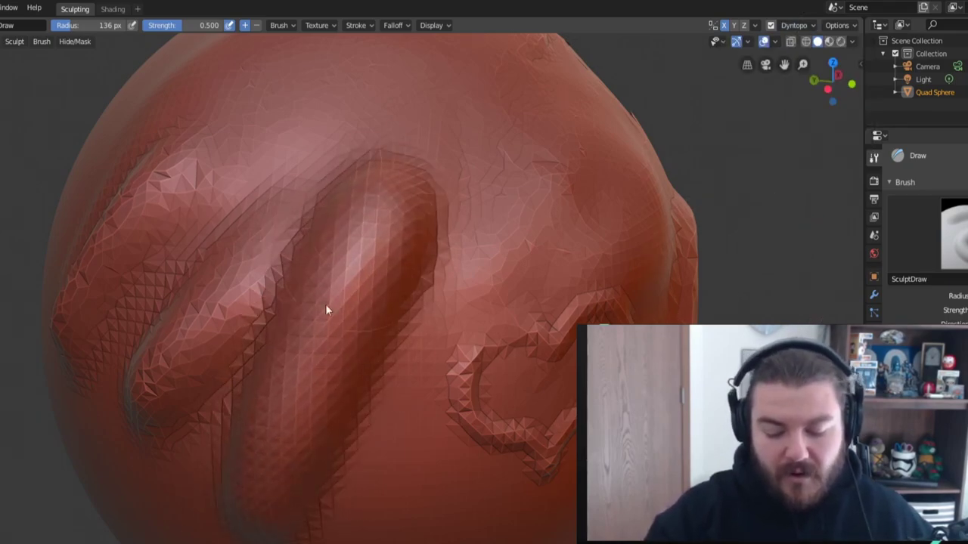
pyautogui.scroll(-3, 373, 219)
pyautogui.scroll(-2, 391, 218)
pyautogui.moveTo(391, 217)
pyautogui.mouseDown(button='middle')
pyautogui.moveTo(496, 335)
pyautogui.moveTo(443, 329)
pyautogui.moveTo(505, 313)
pyautogui.mouseUp(button='middle')
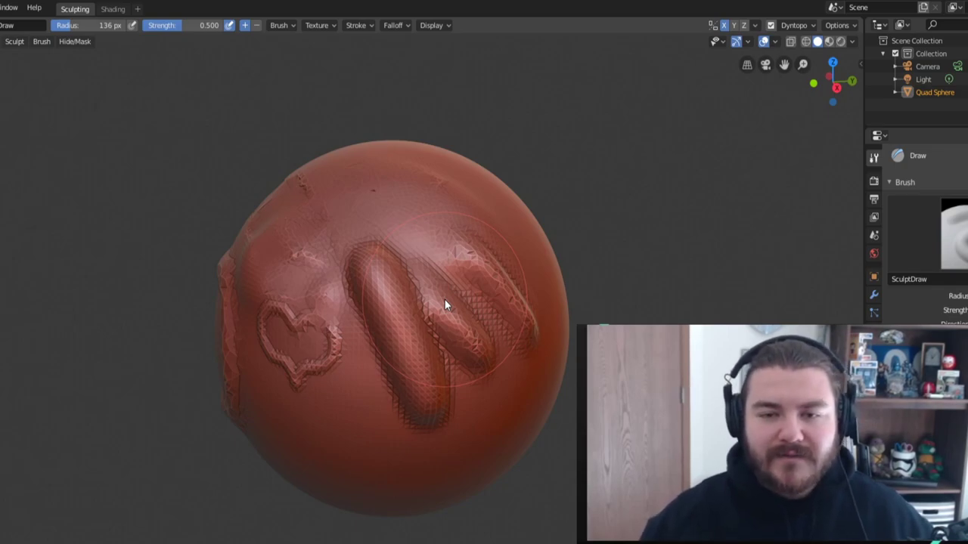
# Examine the available directions for Dyntopo's Symmetrize operation, and view the sphere from the side with the squarish outline.
pyautogui.click(794, 25)
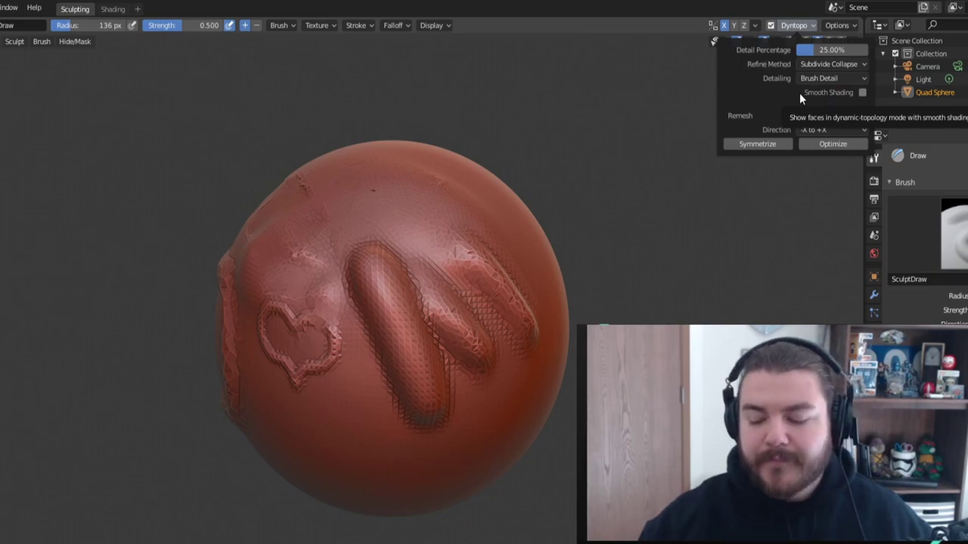
pyautogui.click(819, 131)
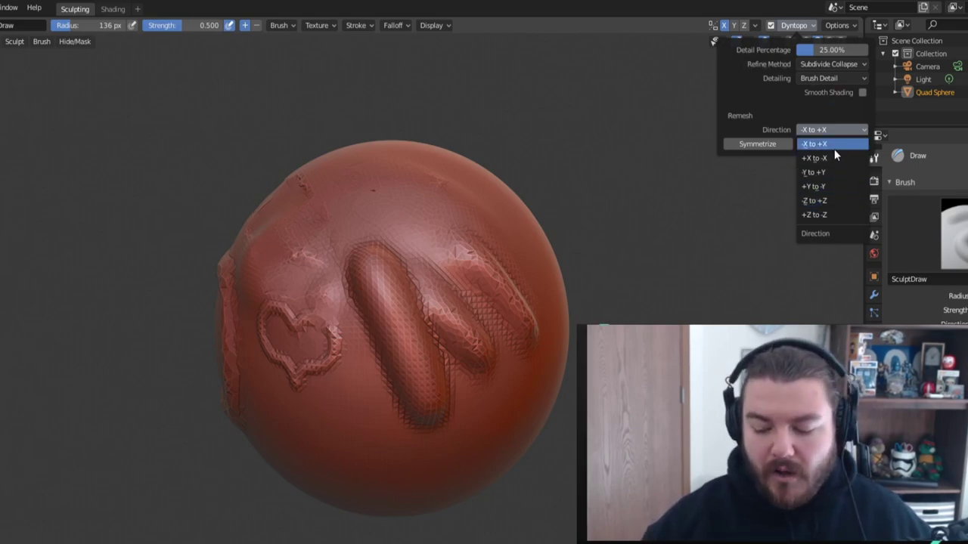
pyautogui.moveTo(647, 274)
pyautogui.mouseDown(button='middle')
pyautogui.moveTo(660, 310)
pyautogui.moveTo(767, 305)
pyautogui.mouseUp(button='middle')
pyautogui.moveTo(694, 311); pyautogui.dragTo(697, 320, button='middle')
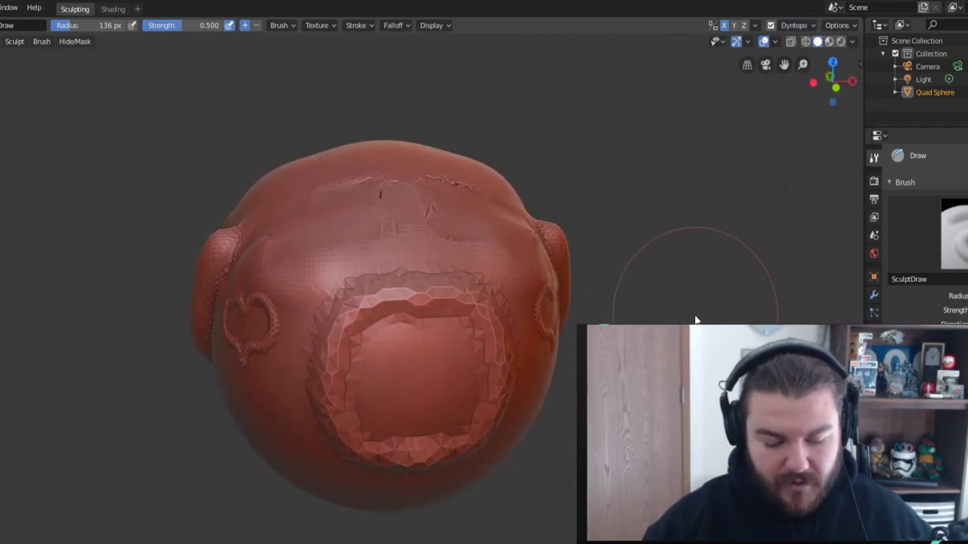
# Switch to the Snake Hook brush, turn off X mirror symmetry and pull a long curved horn out of the sphere's -X side.
pyautogui.press('k')
pyautogui.moveTo(425, 357); pyautogui.dragTo(527, 370)
pyautogui.hotkey('ctrl', 'z')
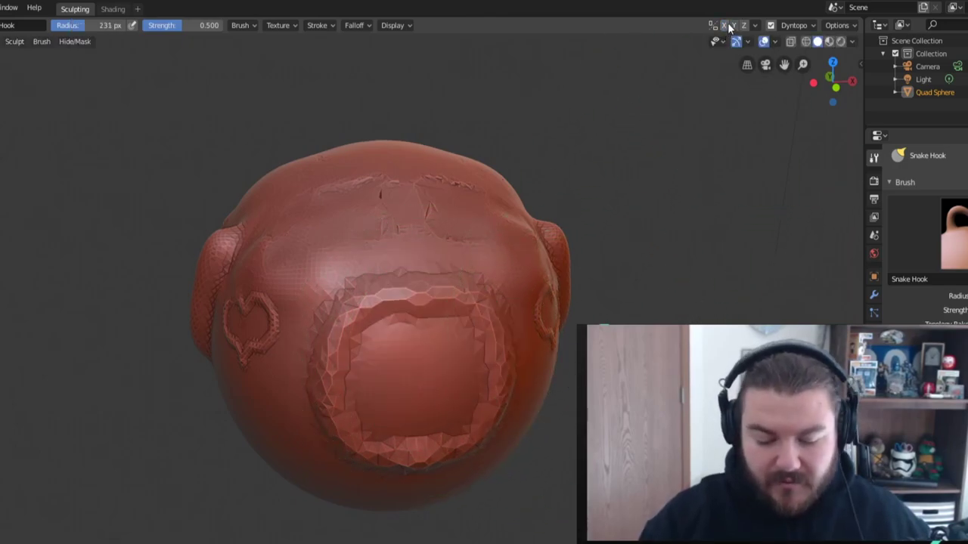
pyautogui.moveTo(229, 233); pyautogui.dragTo(128, 226)
pyautogui.moveTo(168, 253)
pyautogui.mouseDown()
pyautogui.moveTo(95, 194)
pyautogui.moveTo(140, 111)
pyautogui.moveTo(65, 130)
pyautogui.moveTo(102, 118)
pyautogui.moveTo(70, 134)
pyautogui.mouseUp()
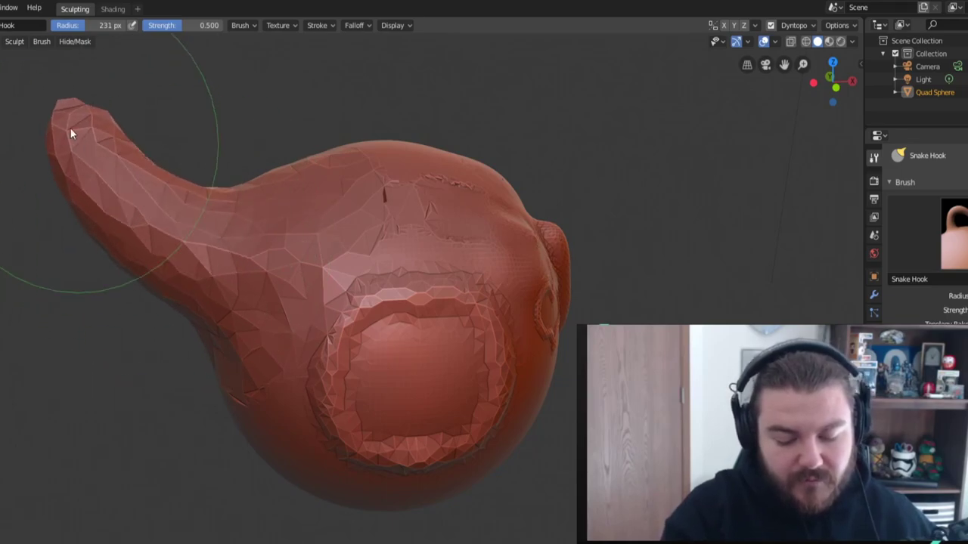
# Try symmetrizing the sculpt from -X to +X to copy the horn across, and undo it.
pyautogui.click(794, 25)
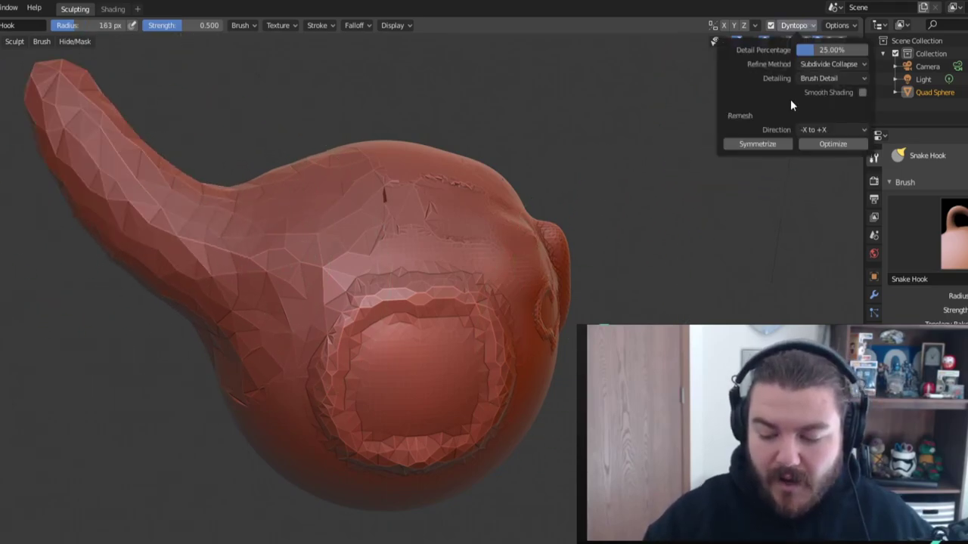
pyautogui.click(776, 145)
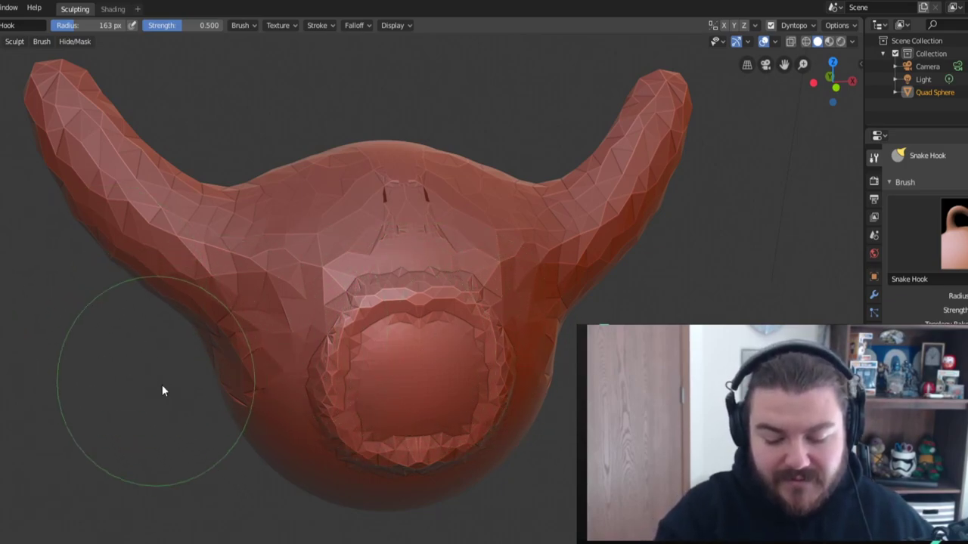
pyautogui.moveTo(665, 287); pyautogui.dragTo(677, 357, button='middle')
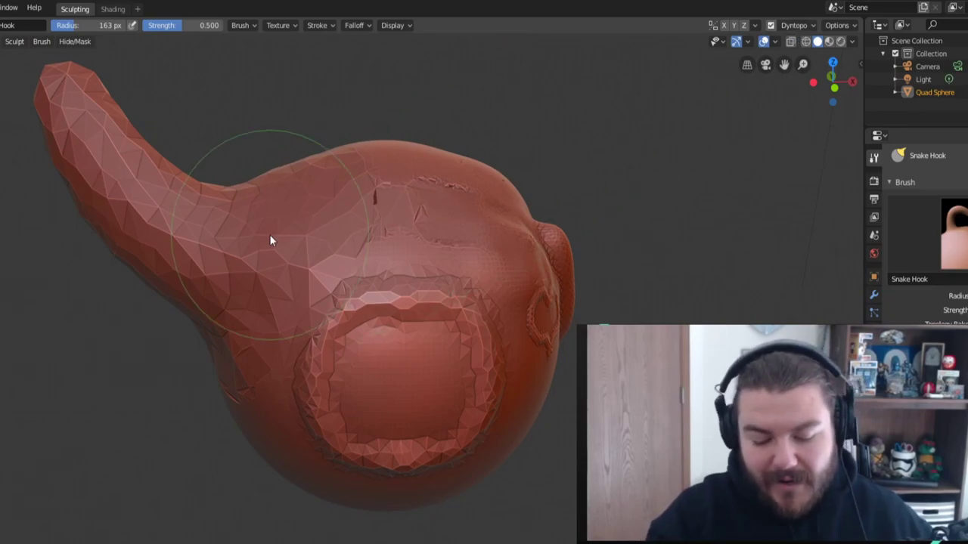
# Set the remesh direction to +X to -X and symmetrize the sculpt so the hornless half replaces the horned one.
pyautogui.click(797, 26)
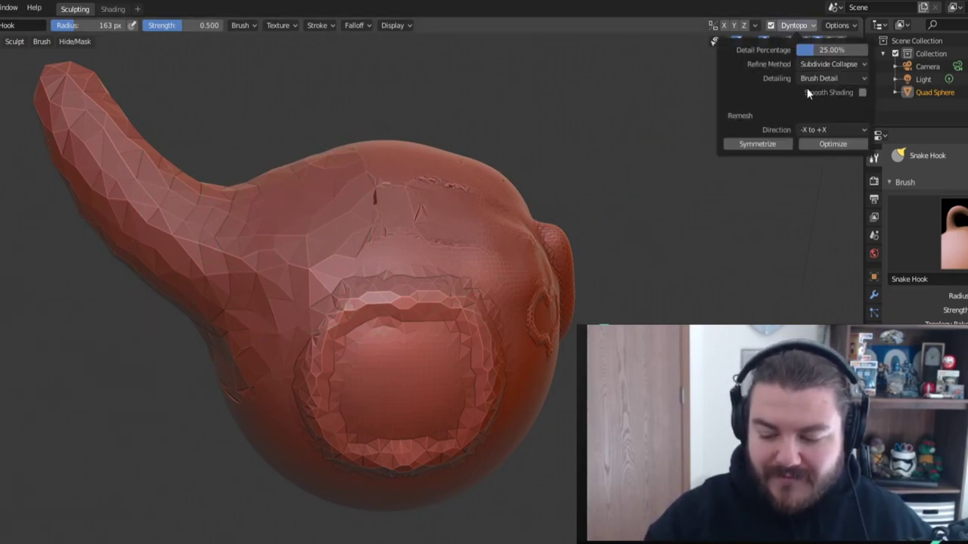
pyautogui.click(832, 130)
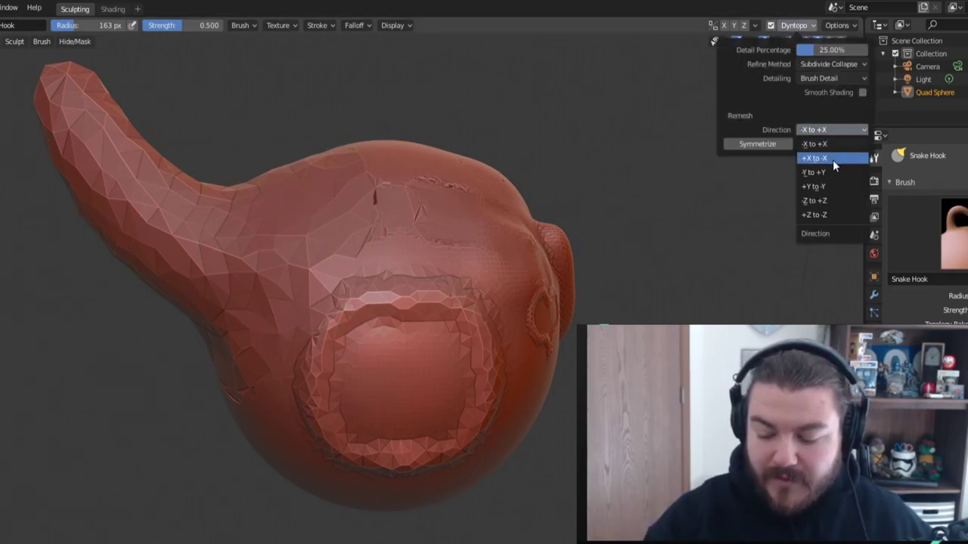
pyautogui.click(831, 159)
pyautogui.click(764, 146)
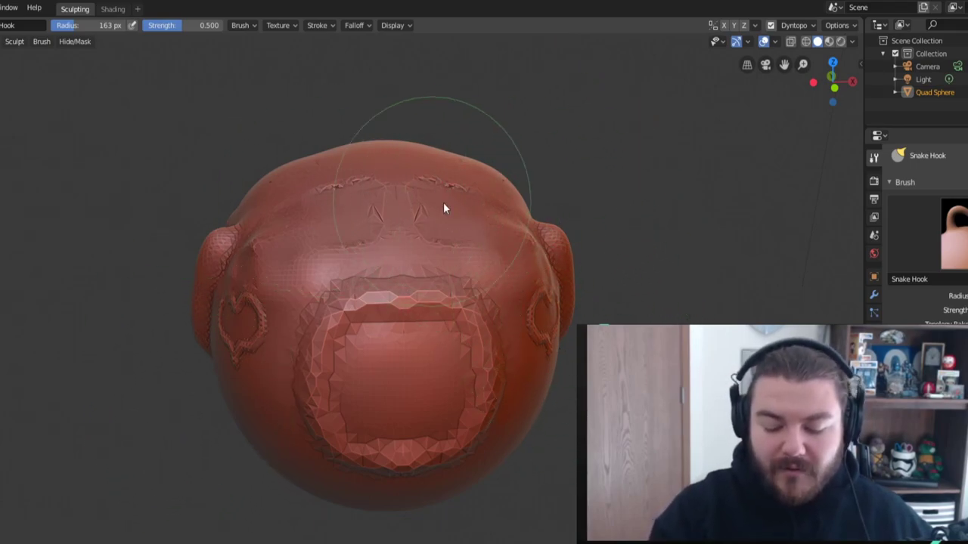
# Set the remesh direction to +Z to -Z, symmetrize the sculpt and inspect the vertically mirrored hearts and ridges.
pyautogui.click(811, 27)
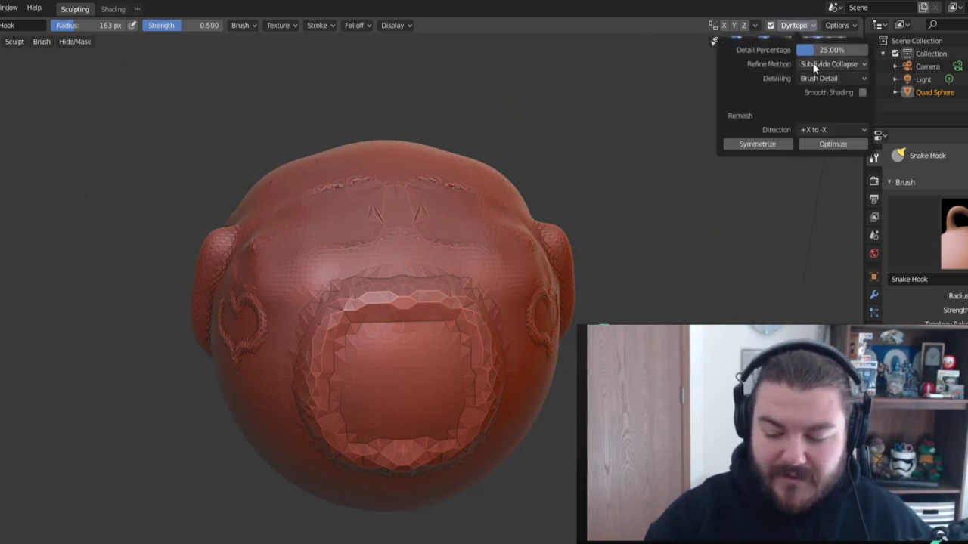
pyautogui.click(831, 130)
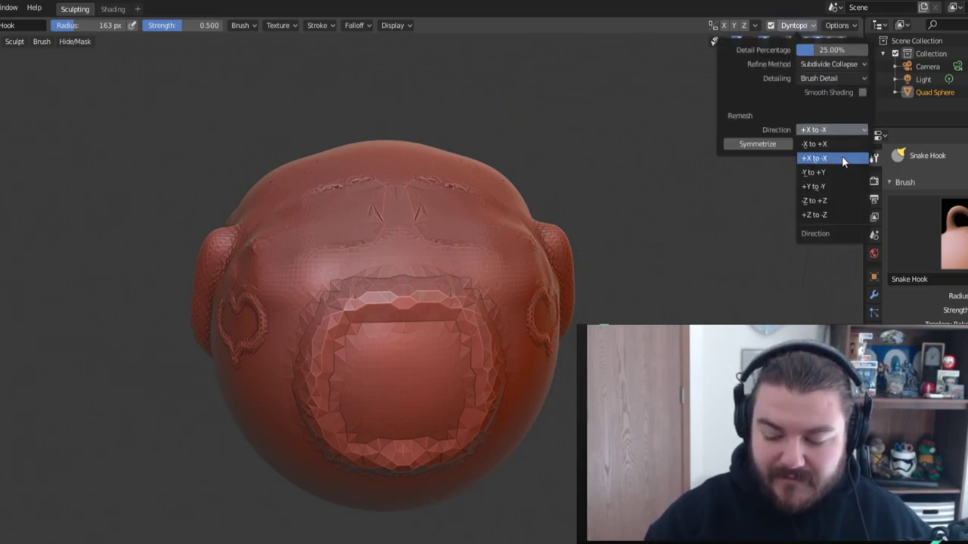
pyautogui.click(836, 214)
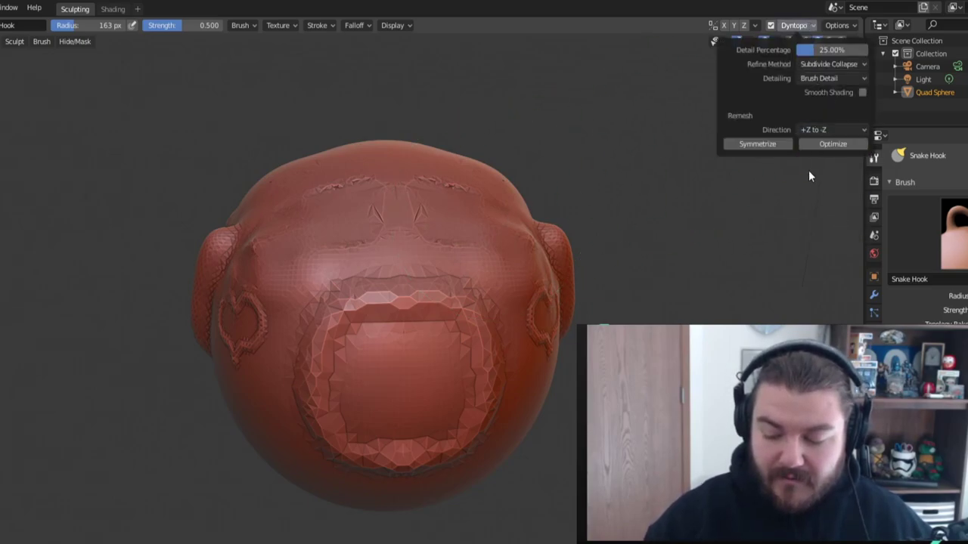
pyautogui.click(761, 143)
pyautogui.moveTo(660, 294)
pyautogui.mouseDown(button='middle')
pyautogui.moveTo(676, 267)
pyautogui.moveTo(730, 242)
pyautogui.moveTo(588, 198)
pyautogui.mouseUp(button='middle')
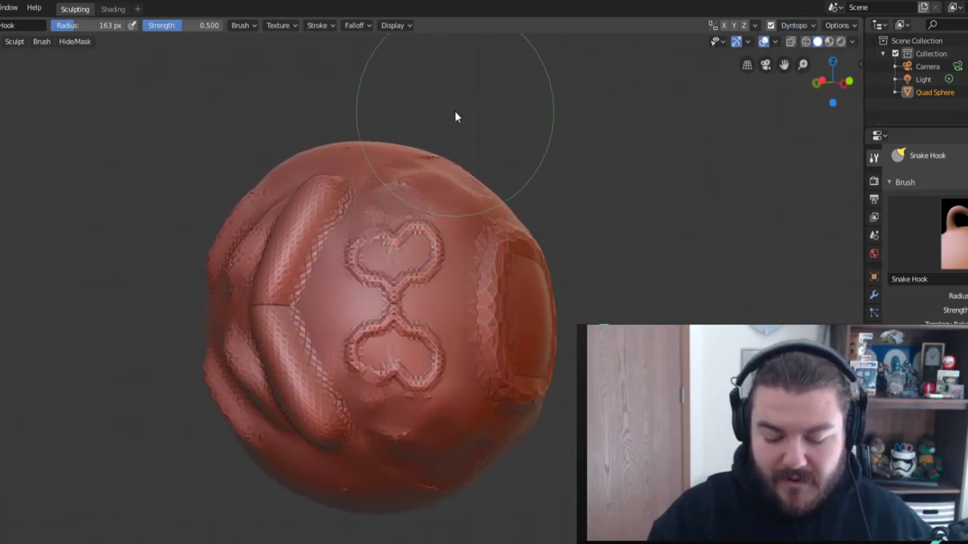
pyautogui.moveTo(642, 412)
pyautogui.mouseDown(button='middle')
pyautogui.moveTo(575, 408)
pyautogui.moveTo(650, 412)
pyautogui.moveTo(637, 415)
pyautogui.mouseUp(button='middle')
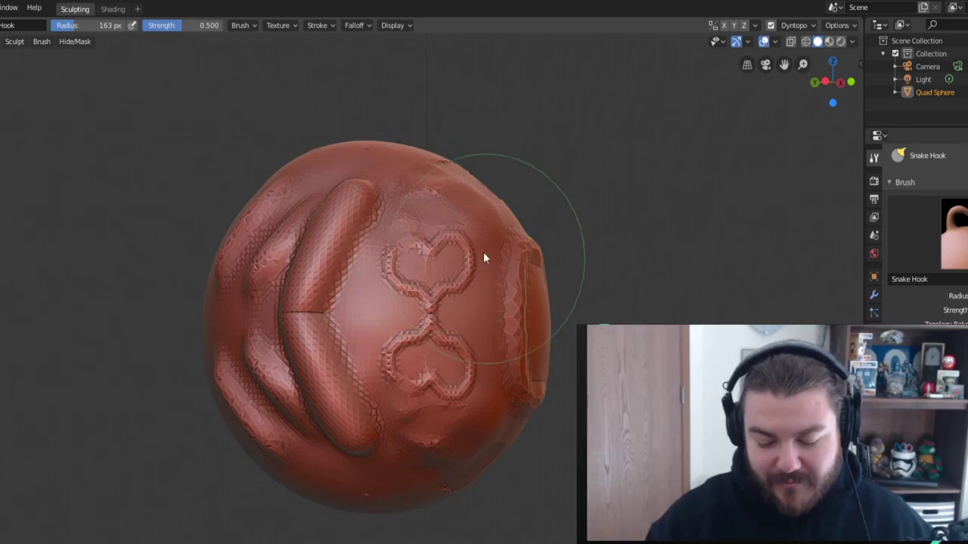
# Face the squarish outline on the sphere and open the Dyntopo settings.
pyautogui.moveTo(463, 318); pyautogui.dragTo(560, 367, button='middle')
pyautogui.click(806, 26)
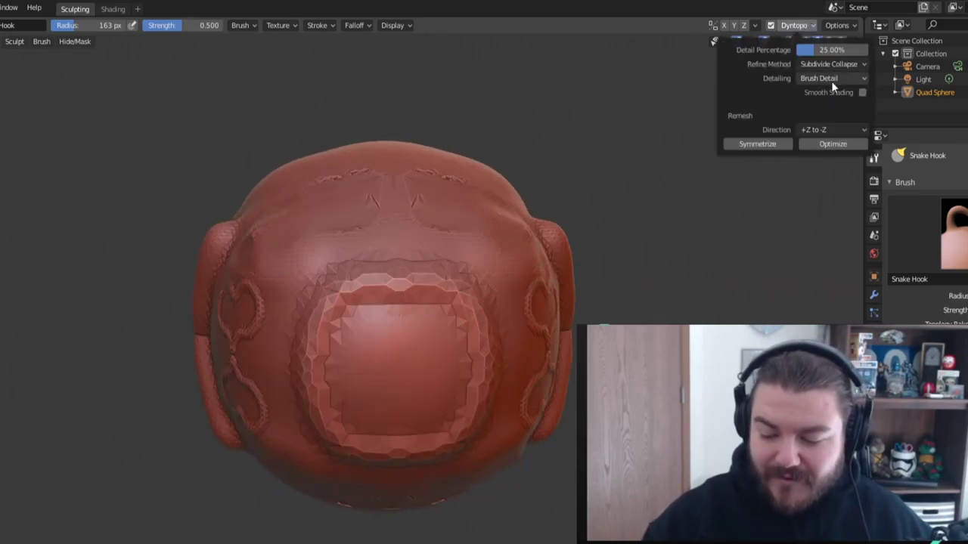